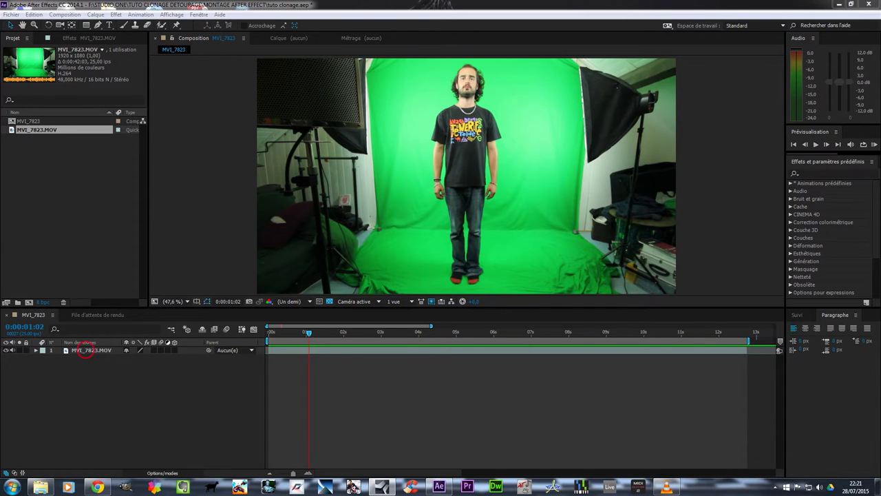
Draw a closed four-point mask around the man on his clip layer, then scrub to check it.
{"action": "left_click", "coordinate": [86, 351]}
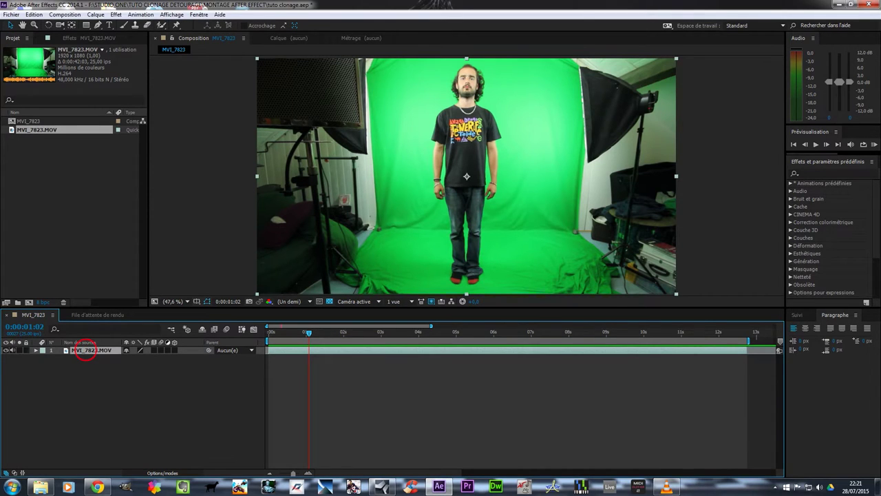
{"action": "left_click", "coordinate": [98, 25]}
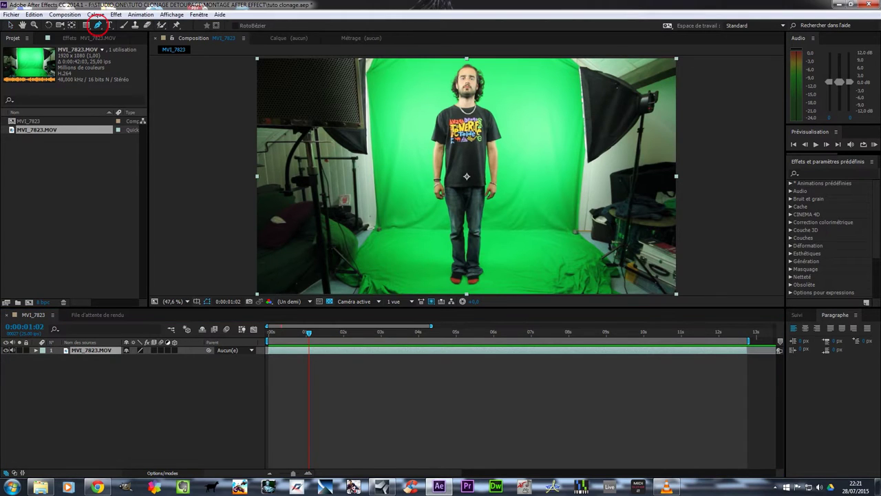
{"action": "left_click", "coordinate": [429, 295]}
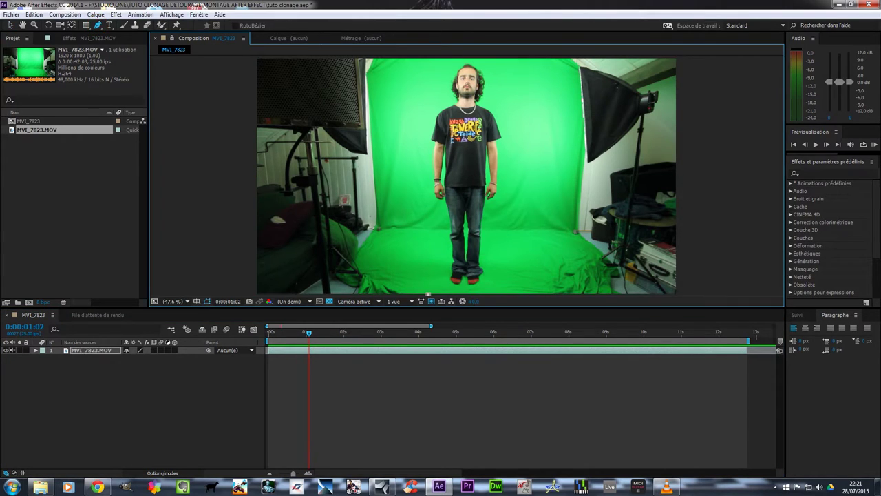
{"action": "left_click", "coordinate": [421, 58]}
{"action": "left_click", "coordinate": [513, 58]}
{"action": "left_click", "coordinate": [505, 295]}
{"action": "left_click", "coordinate": [428, 295]}
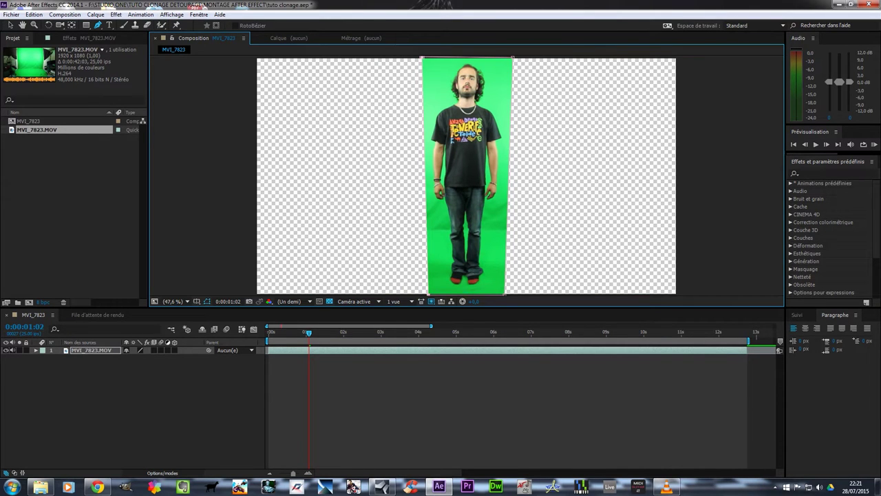
{"action": "mouse_move", "coordinate": [309, 333]}
{"action": "left_mouse_down"}
{"action": "mouse_move", "coordinate": [688, 333]}
{"action": "mouse_move", "coordinate": [285, 333]}
{"action": "left_mouse_up"}
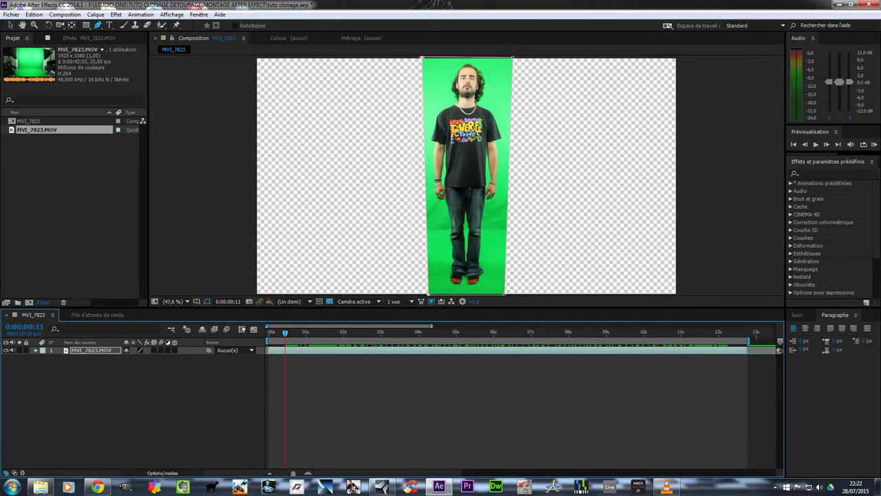
Search the effects for 'keylight' and apply Keylight (1.2) to MVI_7823.MOV.
{"action": "left_click", "coordinate": [833, 173]}
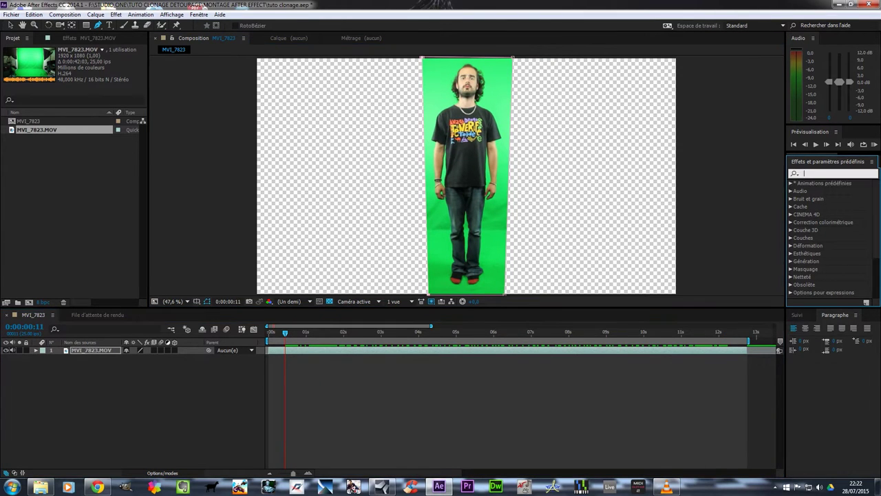
{"action": "type", "text": "keylight"}
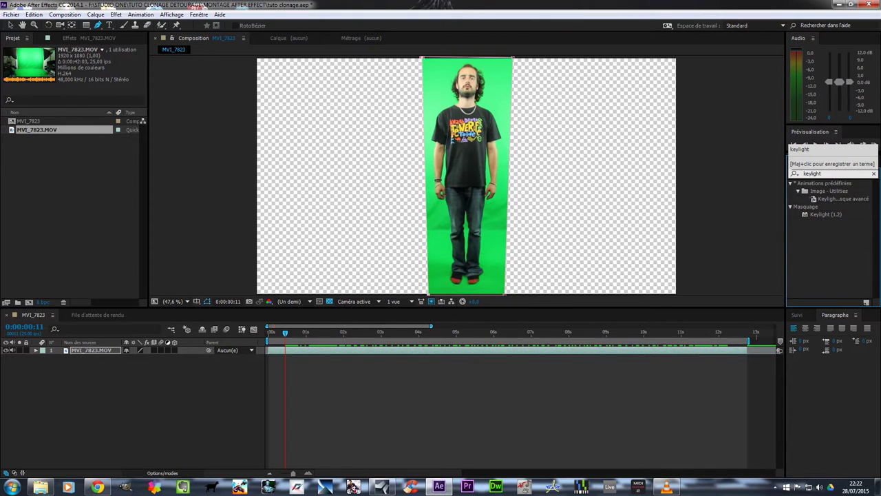
{"action": "left_click_drag", "start_coordinate": [825, 214], "coordinate": [510, 350]}
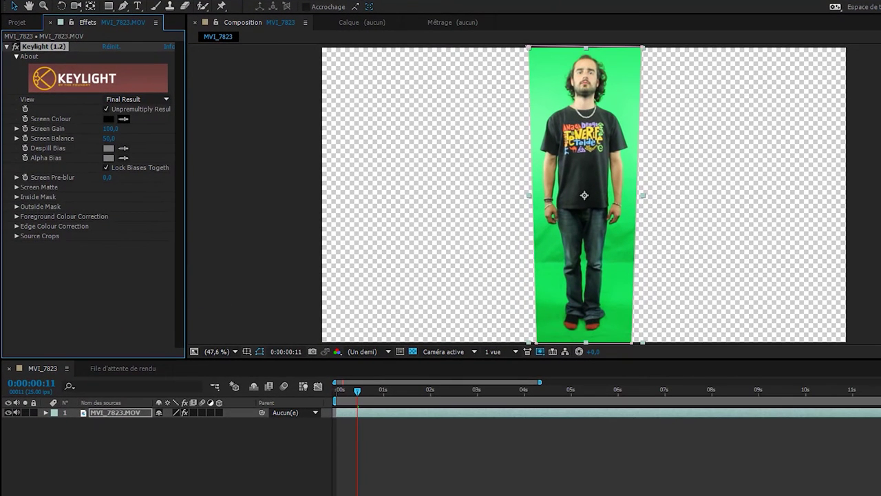
Sample the green backdrop as Keylight's Screen Colour and judge the key against black.
{"action": "left_click", "coordinate": [97, 116]}
{"action": "left_click", "coordinate": [553, 260]}
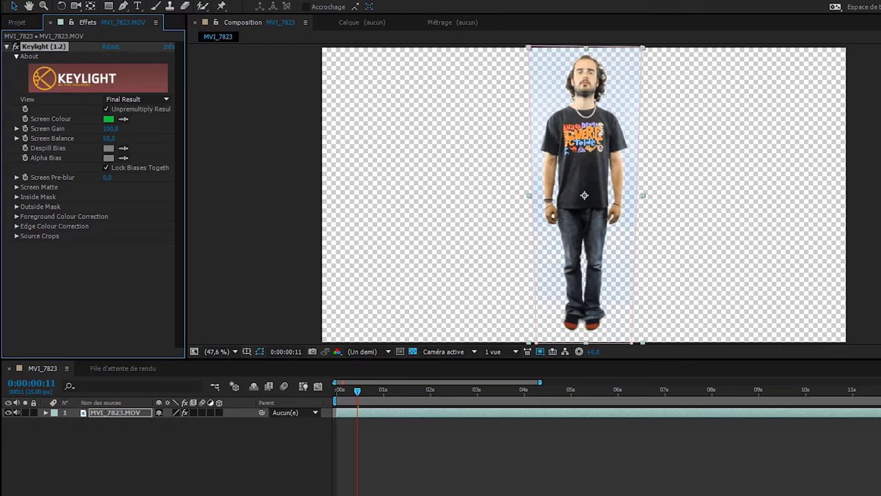
{"action": "left_click", "coordinate": [413, 351]}
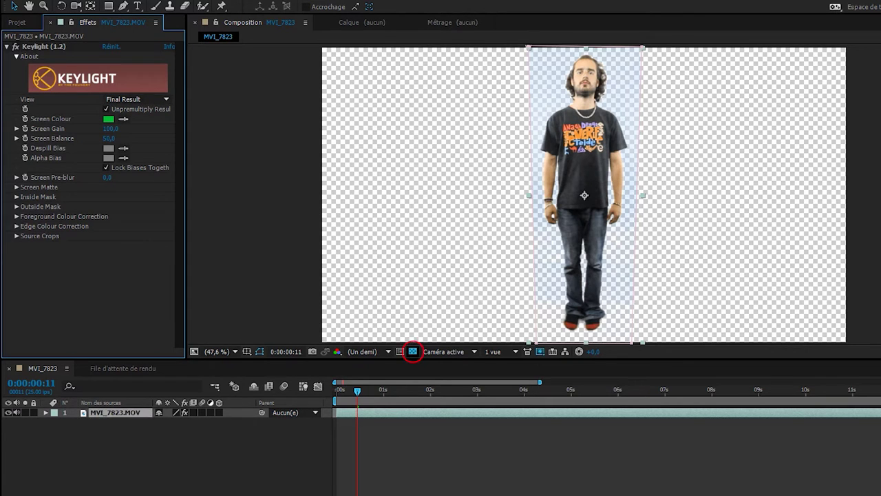
{"action": "left_click", "coordinate": [412, 351]}
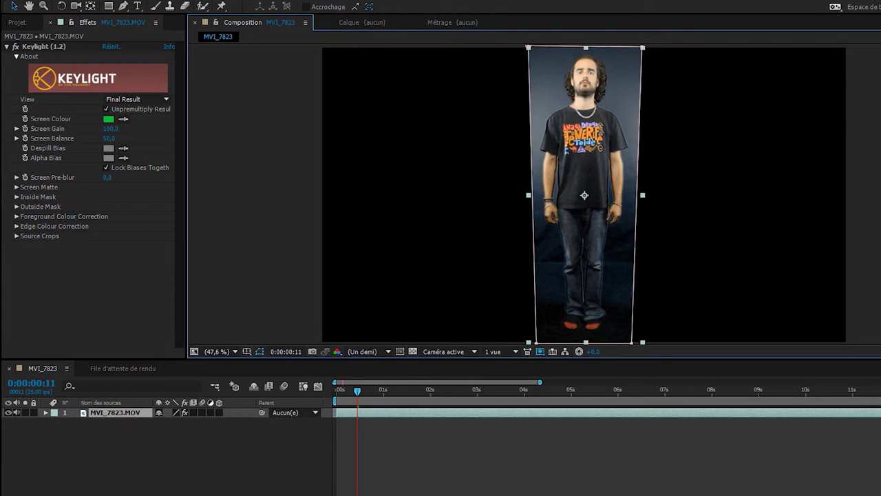
Switch Keylight's View to Screen Matte, set Screen Pre-blur to 2,0, and expand Screen Matte.
{"action": "left_click", "coordinate": [135, 99]}
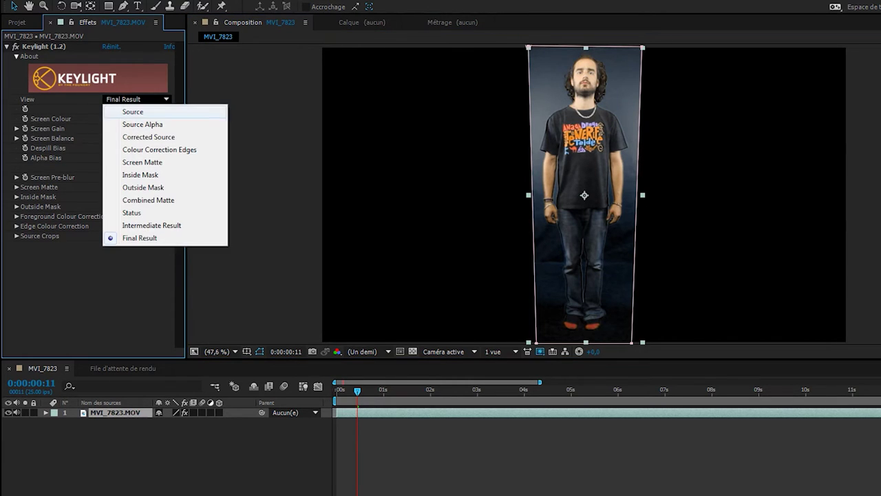
{"action": "left_click", "coordinate": [142, 162]}
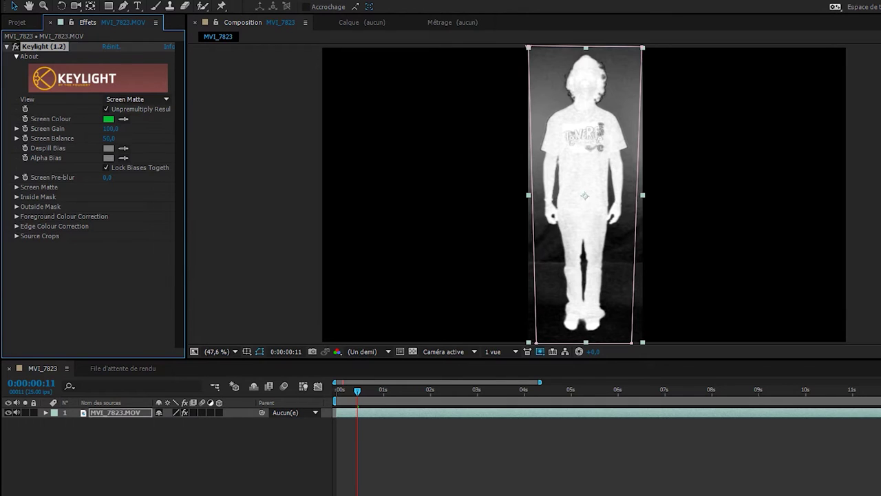
{"action": "left_click", "coordinate": [107, 178]}
{"action": "type", "text": "2"}
{"action": "key", "text": "Return"}
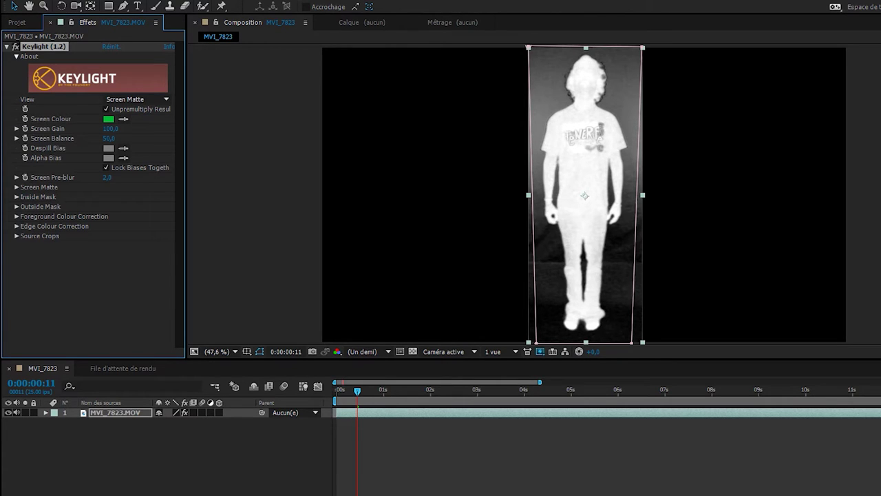
{"action": "left_click", "coordinate": [16, 186]}
Set Screen Matte Clip Black to 20,0 and Clip White to 80,0 as starting values.
{"action": "left_click", "coordinate": [106, 197]}
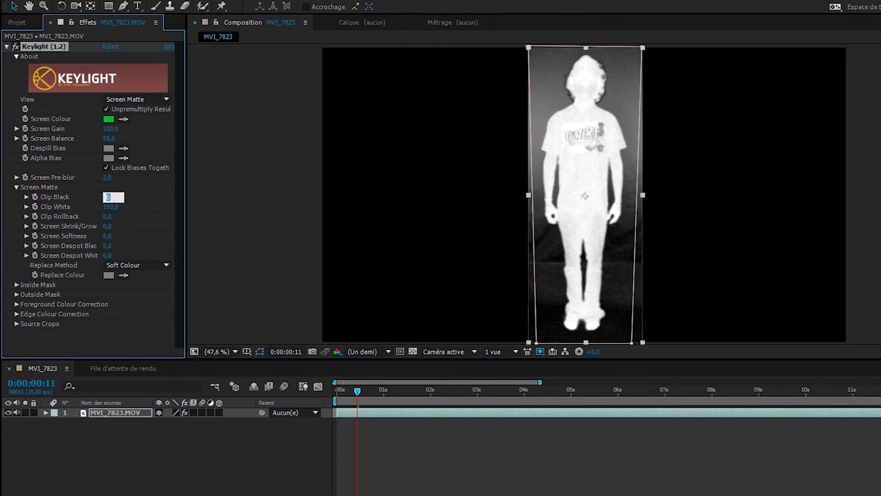
{"action": "type", "text": "20"}
{"action": "key", "text": "Return"}
{"action": "left_click", "coordinate": [111, 207]}
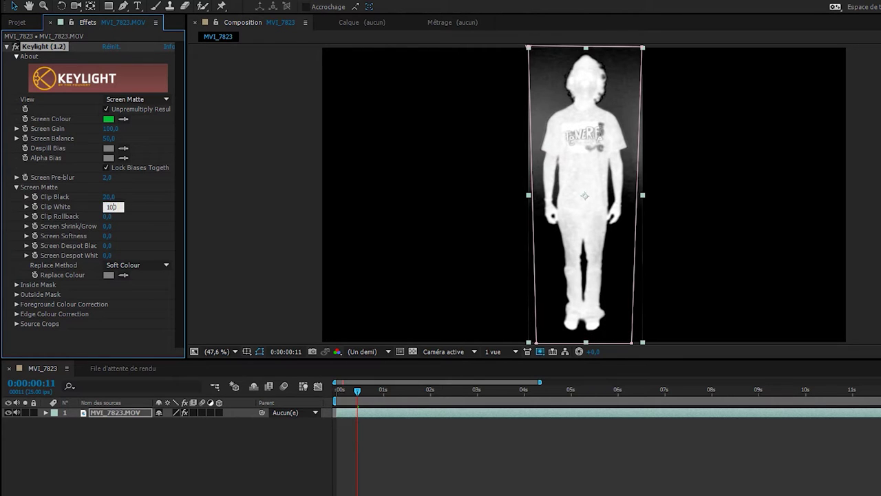
{"action": "double_click", "coordinate": [112, 206]}
{"action": "type", "text": "80"}
{"action": "key", "text": "Return"}
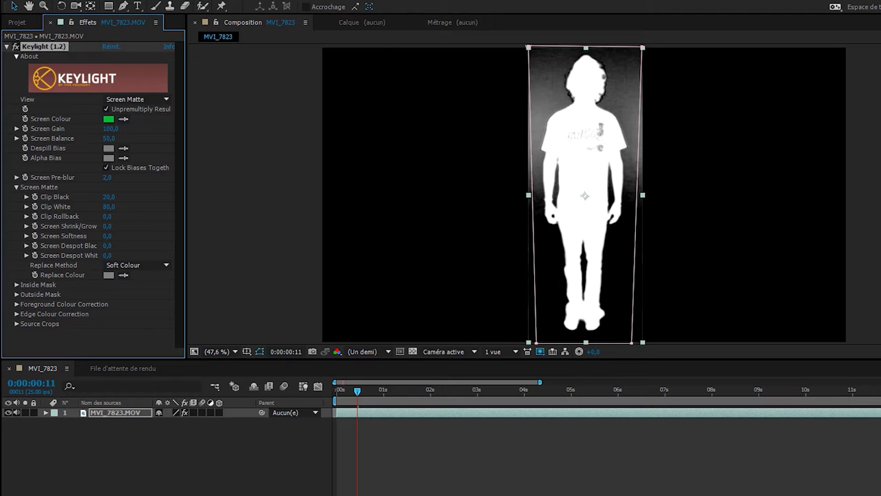
{"action": "left_click", "coordinate": [109, 207]}
{"action": "key", "text": "Return"}
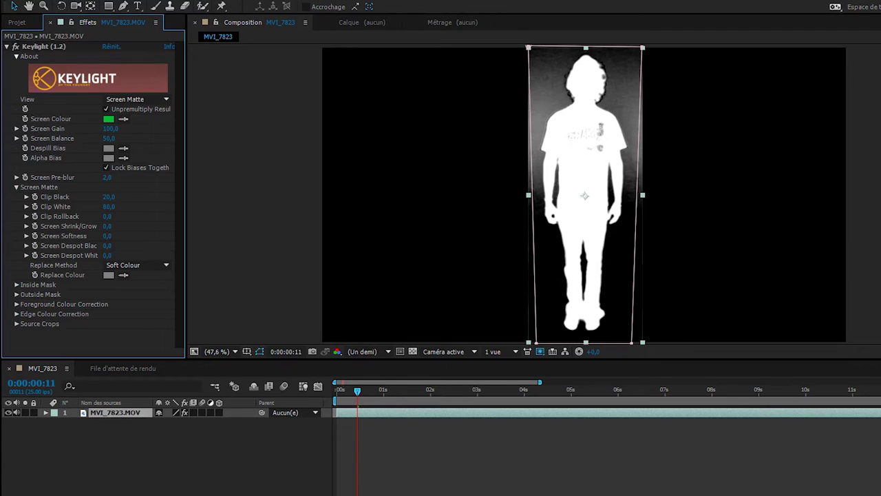
Fine-tune Clip Black to 46 and Clip White to 72 for a clean white silhouette.
{"action": "mouse_move", "coordinate": [109, 207]}
{"action": "left_mouse_down"}
{"action": "mouse_move", "coordinate": [96, 206]}
{"action": "mouse_move", "coordinate": [108, 207]}
{"action": "left_mouse_up"}
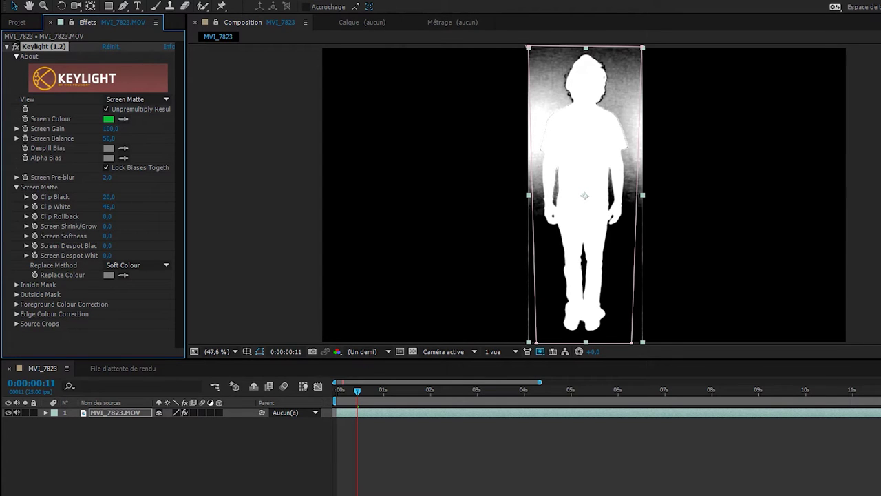
{"action": "mouse_move", "coordinate": [109, 197]}
{"action": "left_mouse_down"}
{"action": "mouse_move", "coordinate": [126, 197]}
{"action": "mouse_move", "coordinate": [108, 197]}
{"action": "left_mouse_up"}
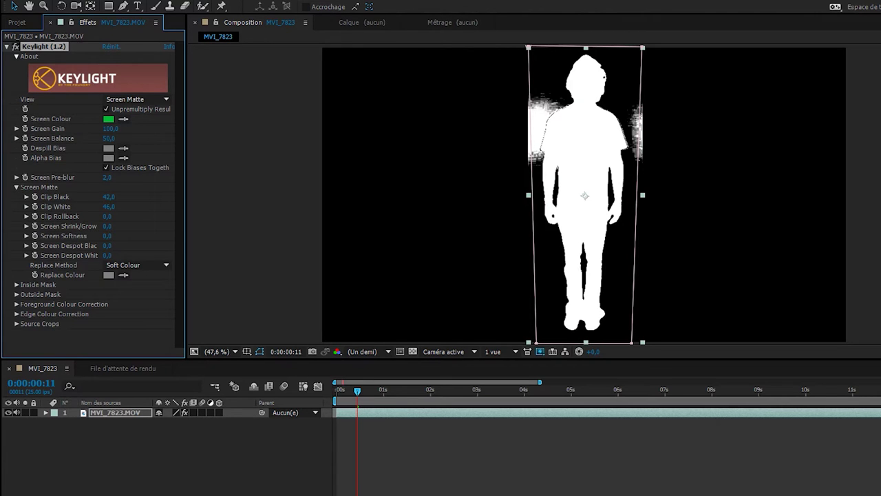
{"action": "mouse_move", "coordinate": [109, 206]}
{"action": "left_mouse_down"}
{"action": "mouse_move", "coordinate": [126, 206]}
{"action": "mouse_move", "coordinate": [117, 206]}
{"action": "left_mouse_up"}
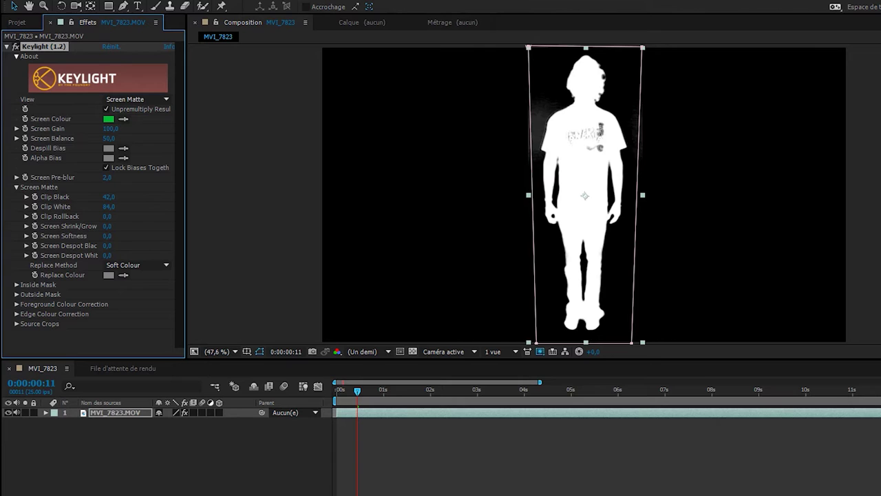
{"action": "left_click_drag", "start_coordinate": [108, 197], "coordinate": [105, 197]}
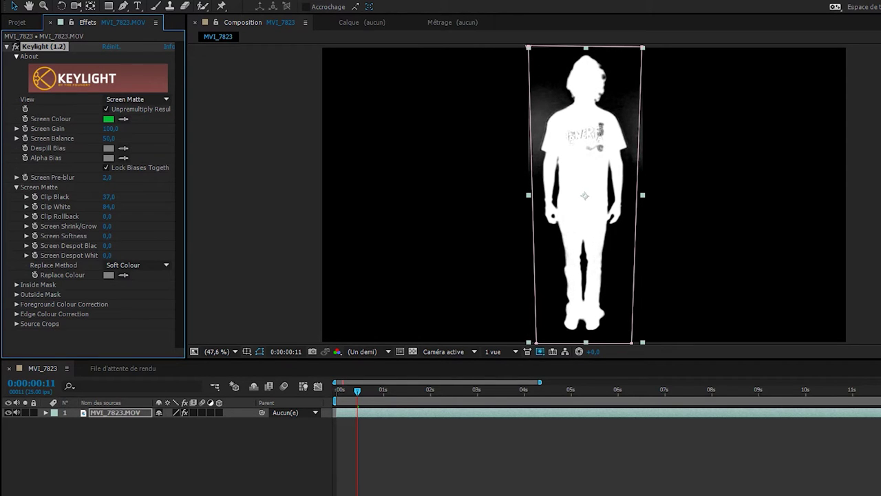
{"action": "left_click_drag", "start_coordinate": [109, 197], "coordinate": [114, 197]}
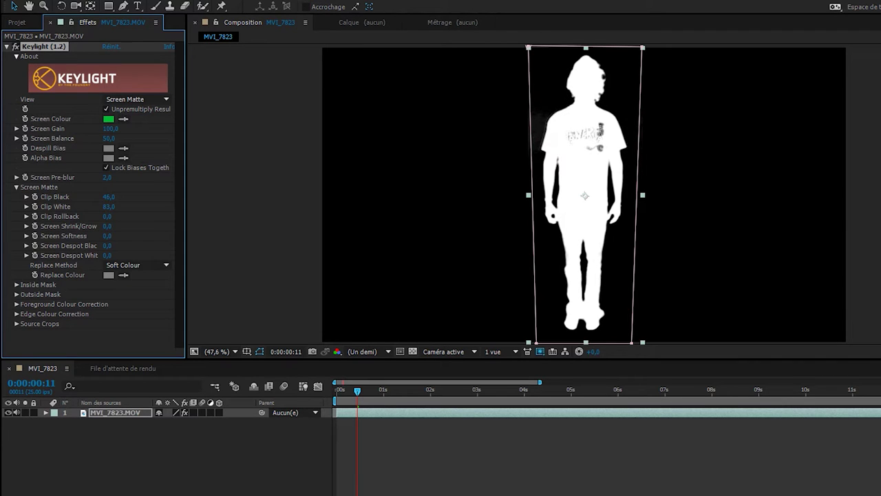
{"action": "mouse_move", "coordinate": [109, 207]}
{"action": "left_mouse_down"}
{"action": "mouse_move", "coordinate": [95, 207]}
{"action": "mouse_move", "coordinate": [116, 206]}
{"action": "left_mouse_up"}
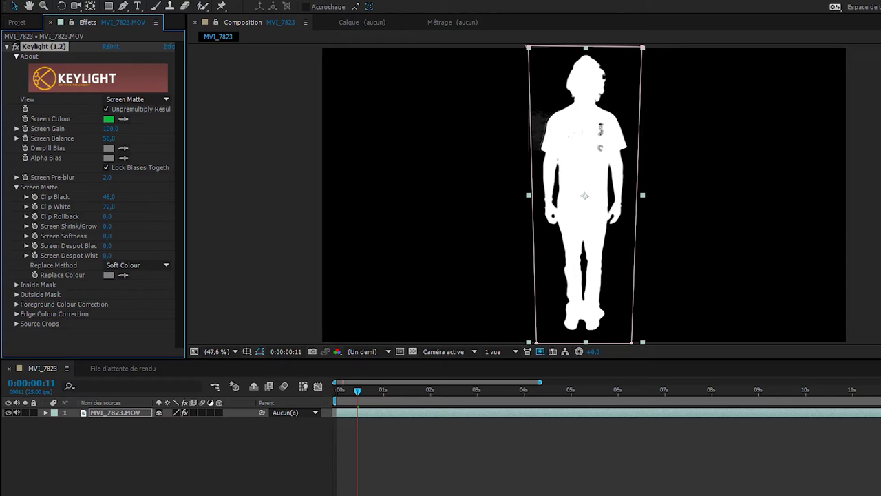
Set Screen Shrink/Grow to -1,0 and Screen Softness to 1,0.
{"action": "left_click", "coordinate": [106, 226]}
{"action": "type", "text": "-1"}
{"action": "key", "text": "Return"}
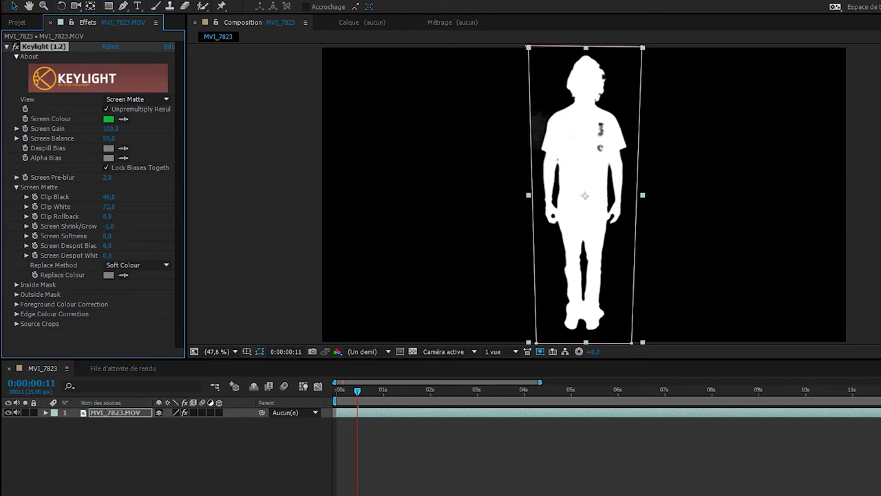
{"action": "left_click", "coordinate": [106, 236]}
{"action": "type", "text": "1"}
{"action": "key", "text": "Return"}
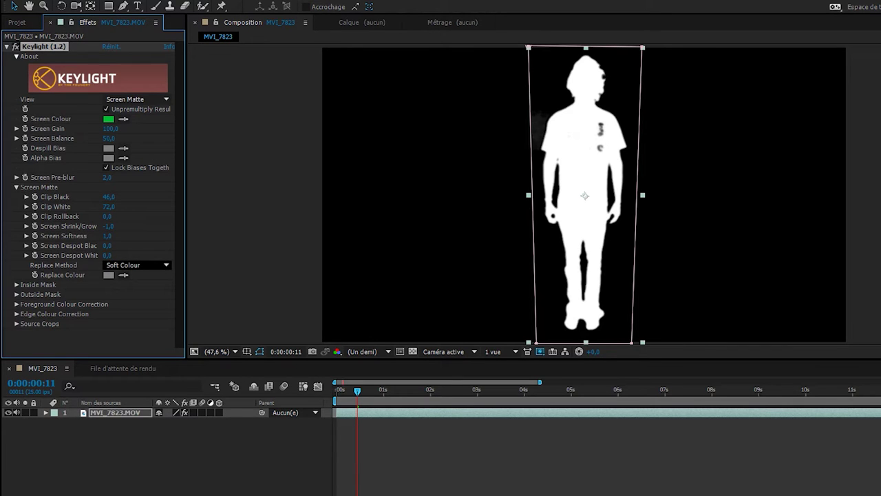
{"action": "left_click", "coordinate": [138, 99]}
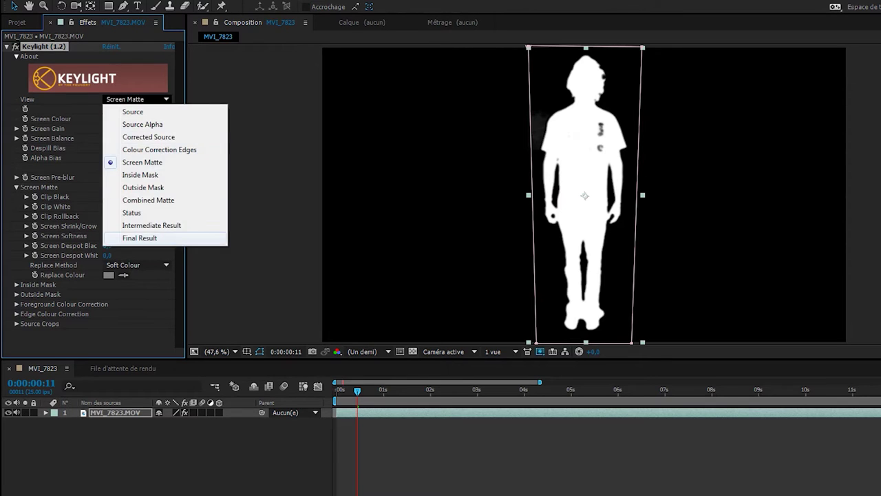
Return Keylight's View to Final Result over transparency and play a preview of the keyed clip.
{"action": "left_click", "coordinate": [140, 238]}
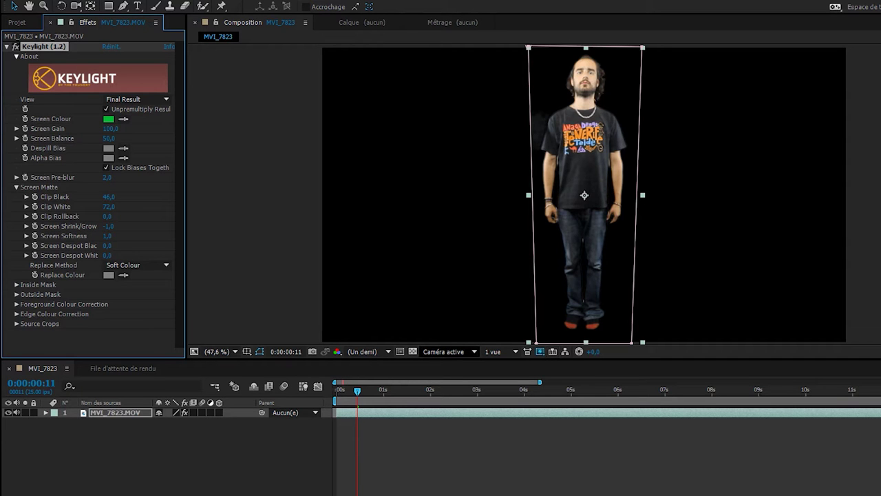
{"action": "left_click", "coordinate": [412, 352]}
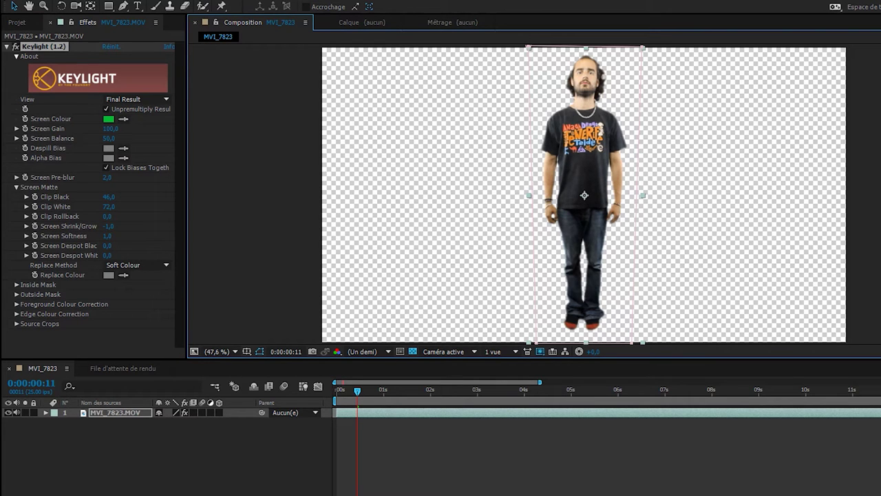
{"action": "key", "text": "space"}
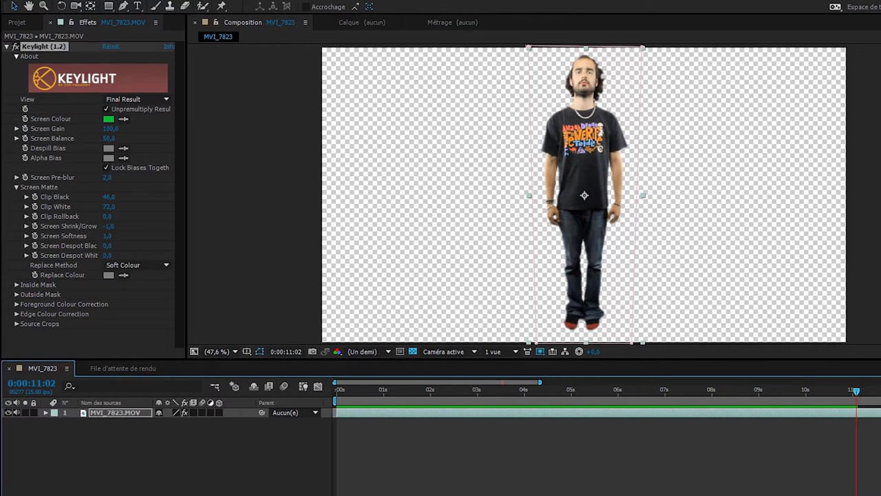
Set Keylight's Replace Method to Hard Colour after briefly trying Soft Colour.
{"action": "left_click", "coordinate": [137, 265]}
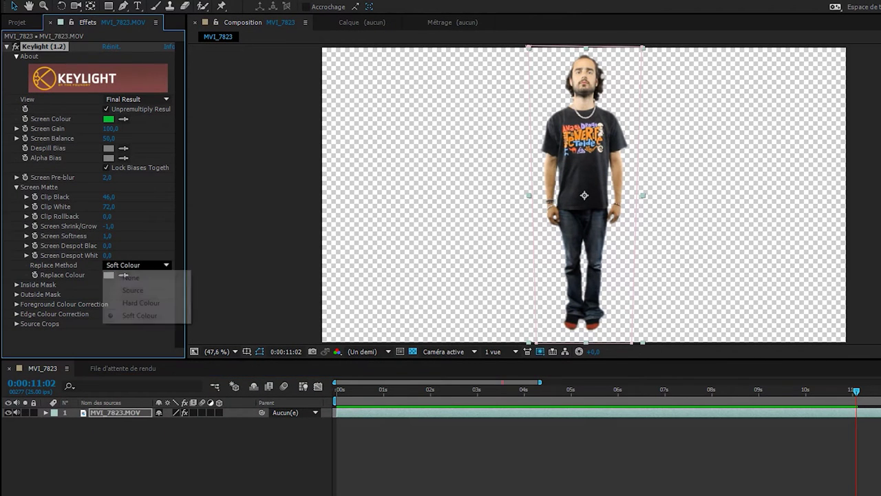
{"action": "left_click", "coordinate": [141, 303]}
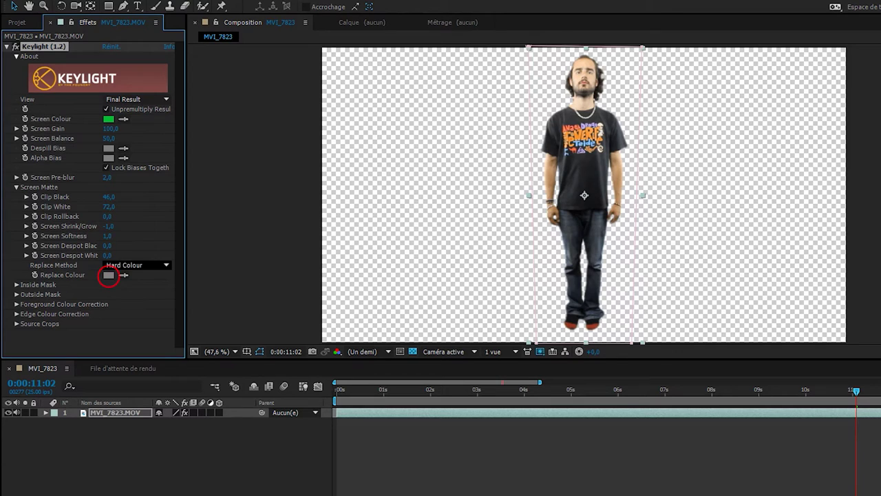
{"action": "left_click", "coordinate": [137, 265]}
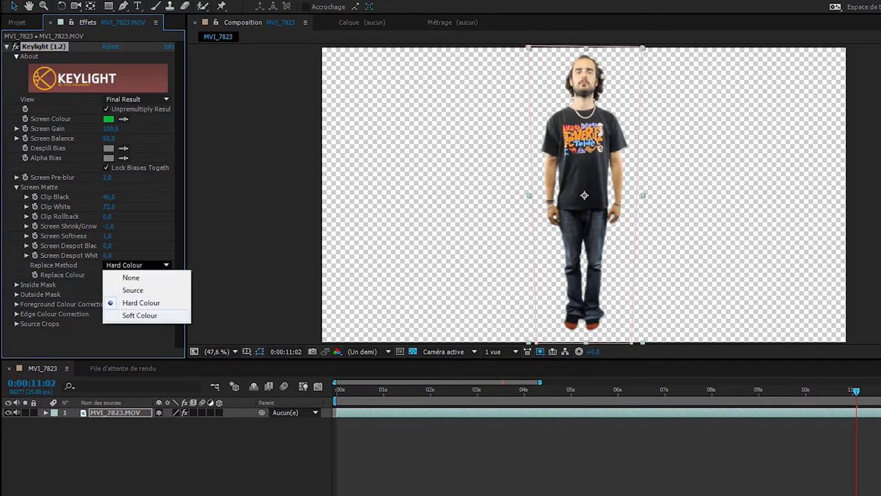
{"action": "left_click", "coordinate": [140, 315]}
{"action": "left_click", "coordinate": [137, 266]}
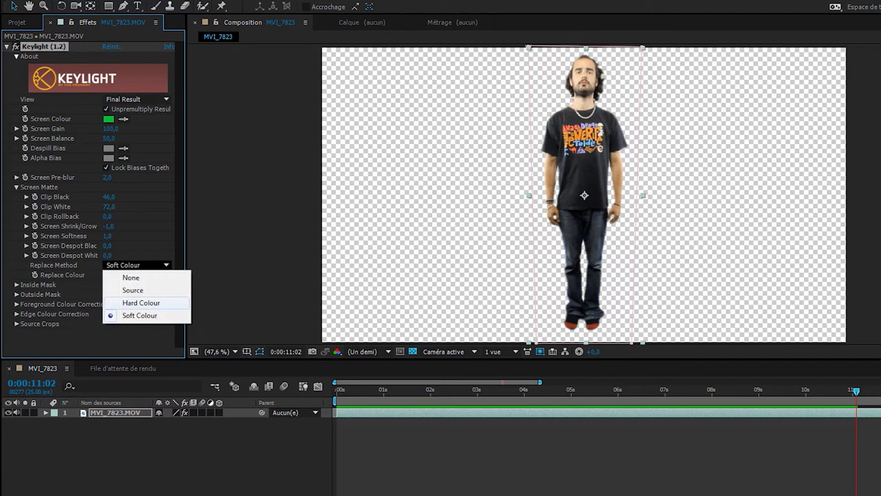
{"action": "left_click", "coordinate": [141, 303]}
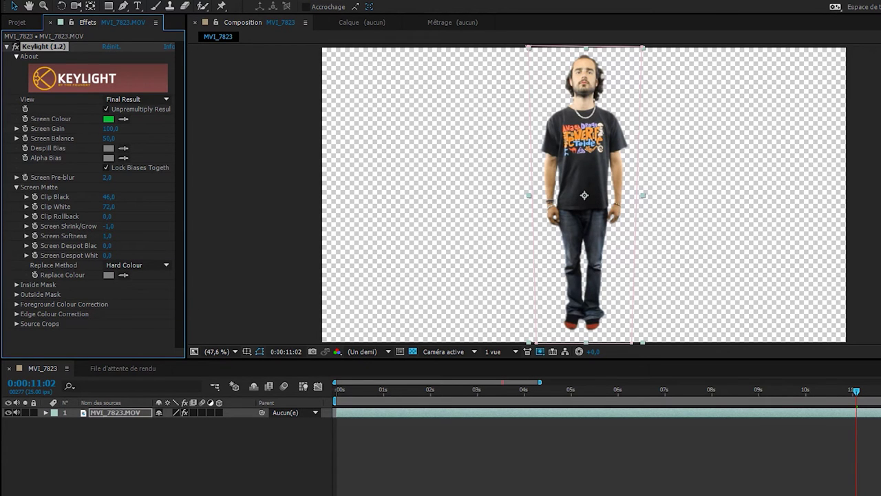
{"action": "left_click", "coordinate": [14, 0]}
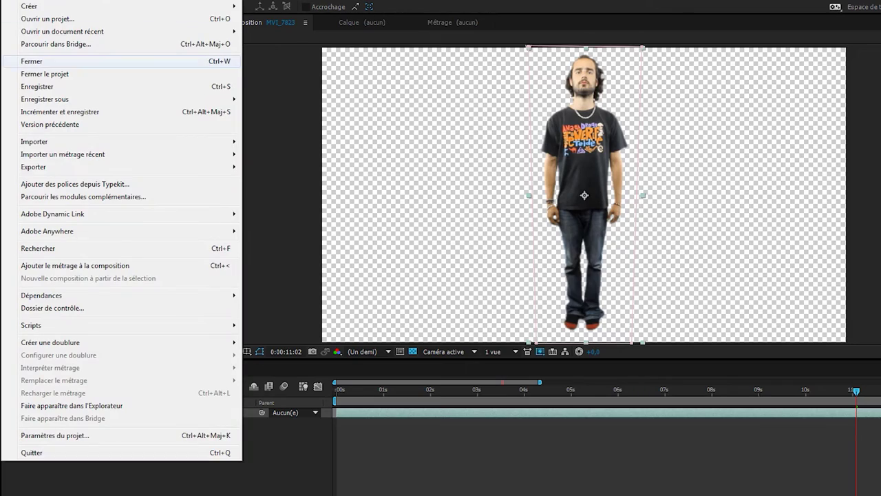
Save the After Effects project and import its MVI_7823 composition from MONTAGE AFTER EFFECT into Premiere.
{"action": "left_click", "coordinate": [37, 86]}
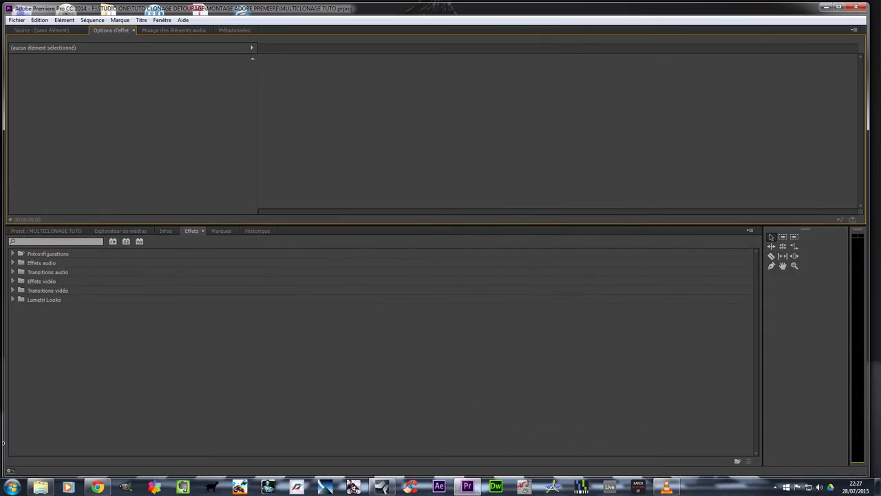
{"action": "key", "text": "alt+f"}
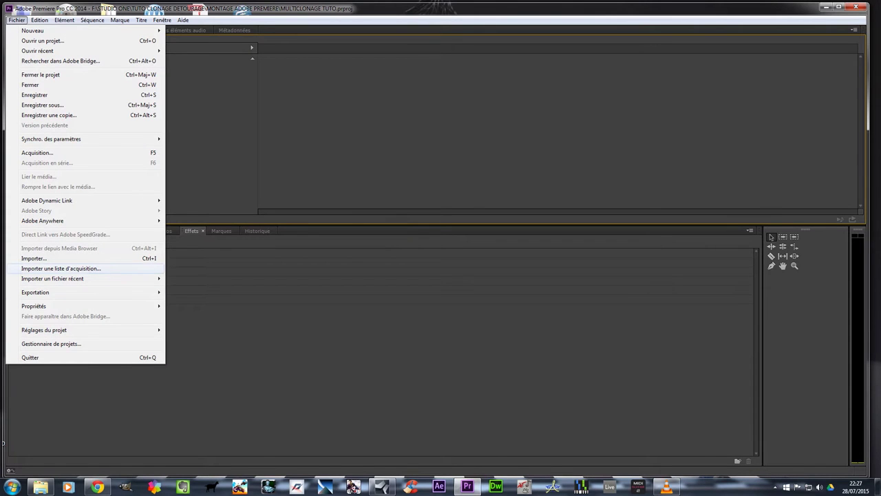
{"action": "left_click", "coordinate": [34, 258]}
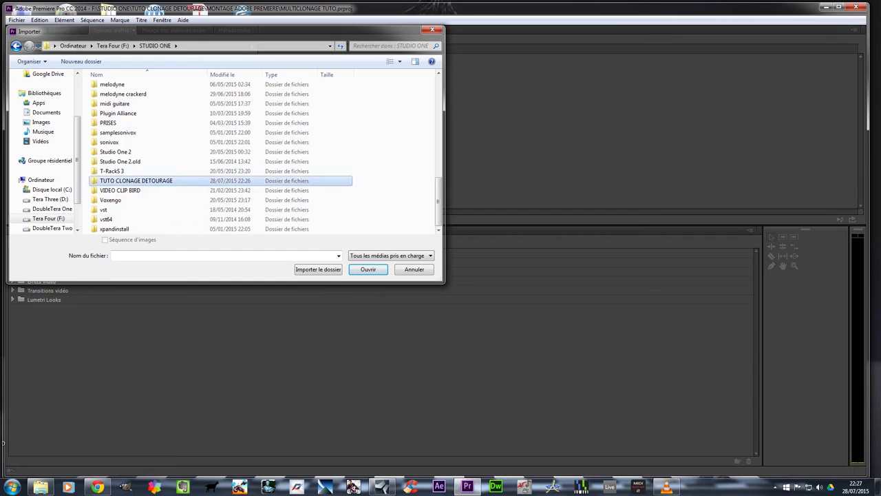
{"action": "double_click", "coordinate": [131, 180]}
{"action": "left_click", "coordinate": [130, 97]}
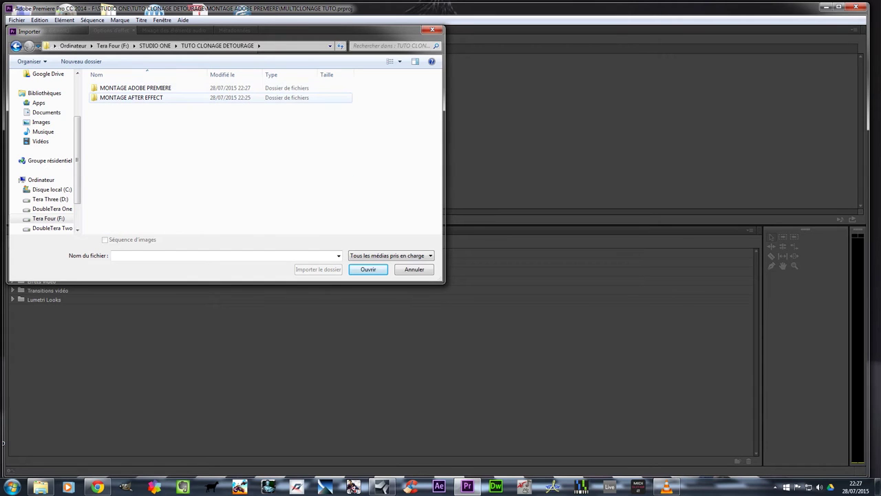
{"action": "left_click", "coordinate": [130, 97]}
{"action": "key", "text": "Return"}
{"action": "key", "text": "Return"}
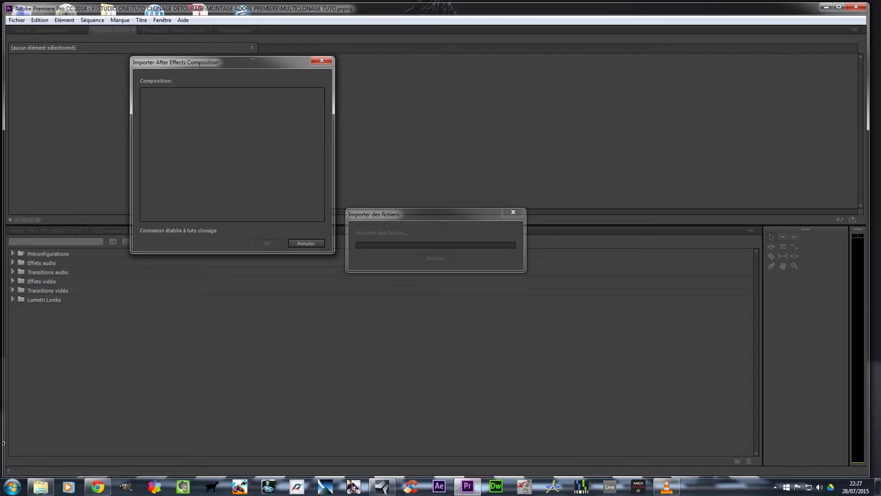
{"action": "key", "text": "Return"}
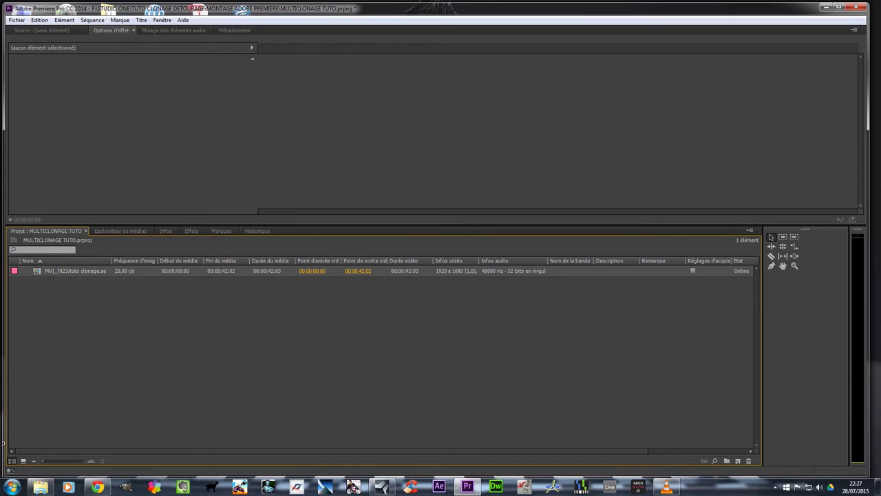
{"action": "left_click", "coordinate": [76, 271]}
Create the tuto clonage sequence from MVI_7823, fit the timeline, and select the clip on V1.
{"action": "right_click", "coordinate": [102, 270]}
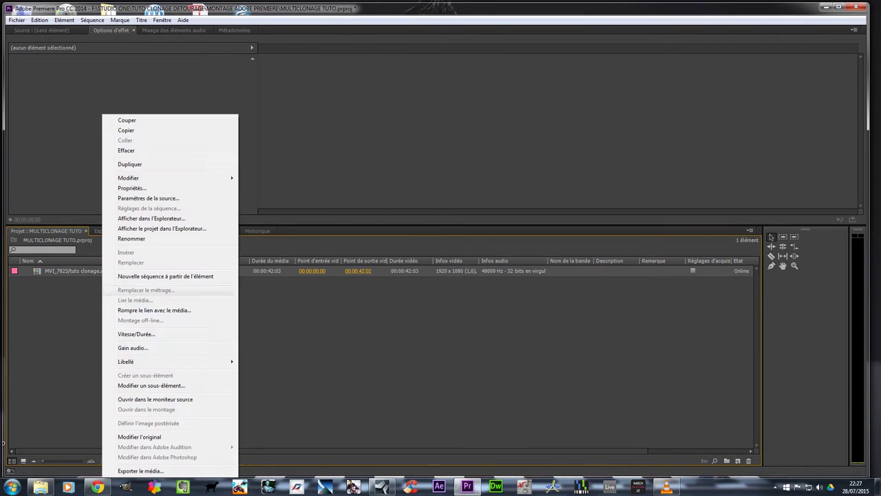
{"action": "left_click", "coordinate": [165, 276]}
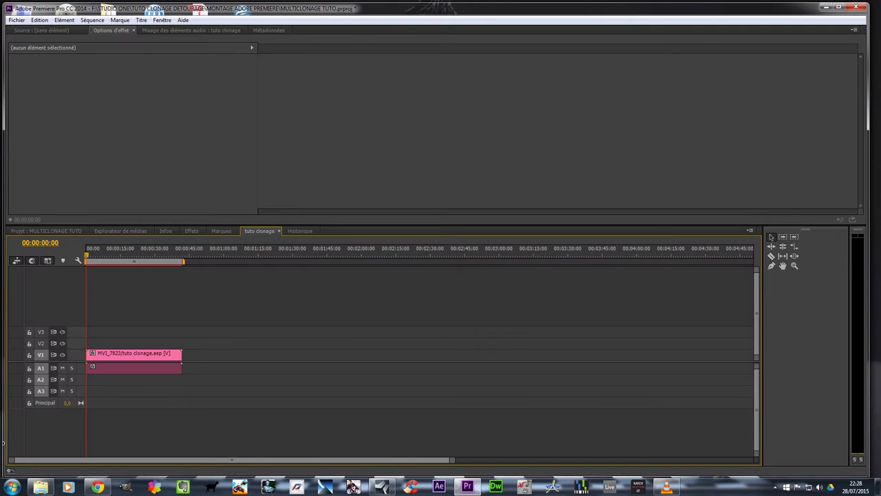
{"action": "key", "text": "equal"}
{"action": "key", "text": "equal"}
{"action": "key", "text": "equal"}
{"action": "key", "text": "minus"}
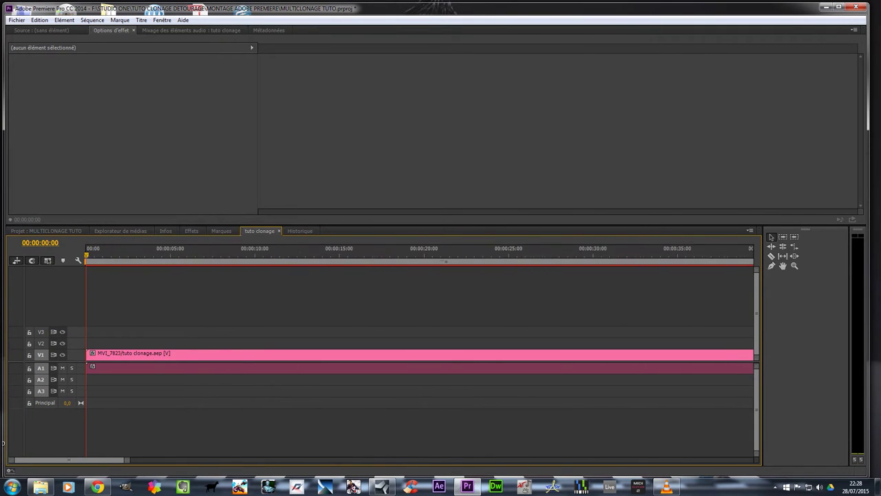
{"action": "key", "text": "minus"}
{"action": "key", "text": "equal"}
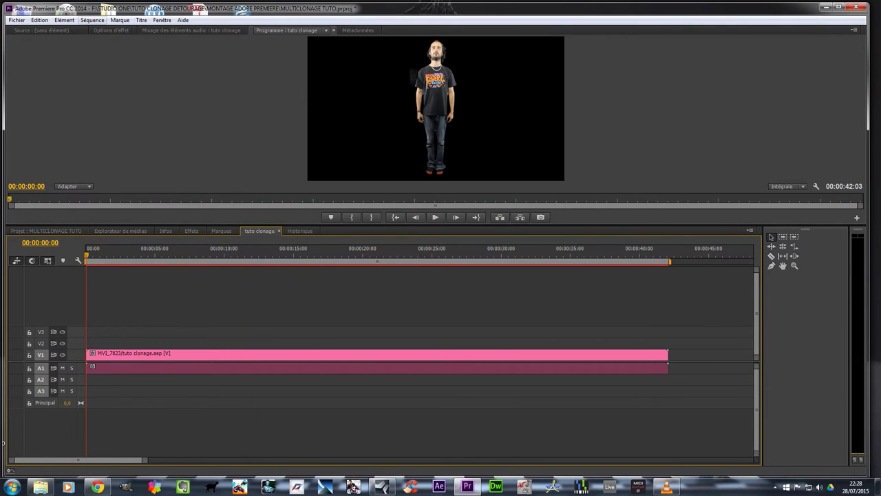
{"action": "left_click", "coordinate": [377, 355]}
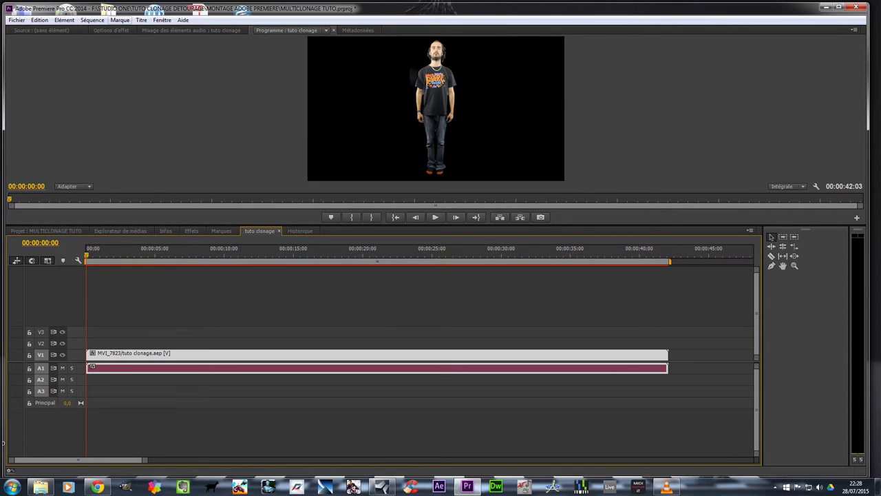
{"action": "left_click", "coordinate": [92, 20]}
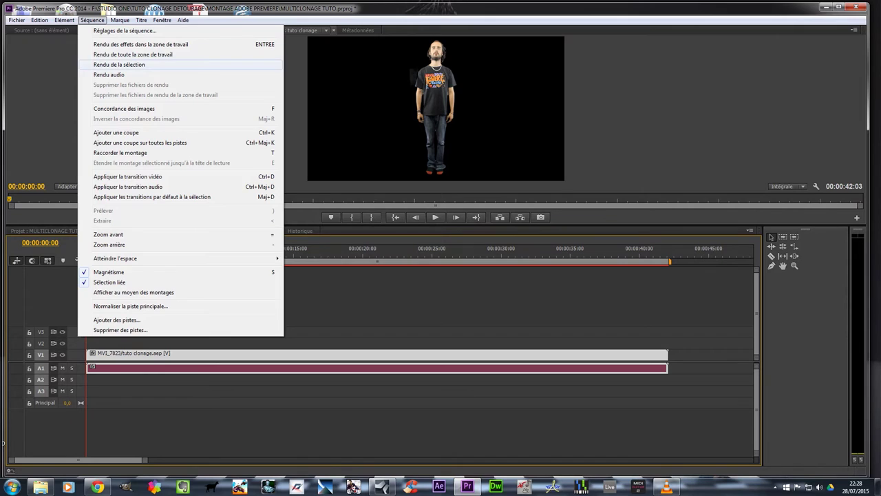
Render and play a preview of the clip, then trim its end so the sequence runs 00:00:12:16.
{"action": "left_click", "coordinate": [119, 64]}
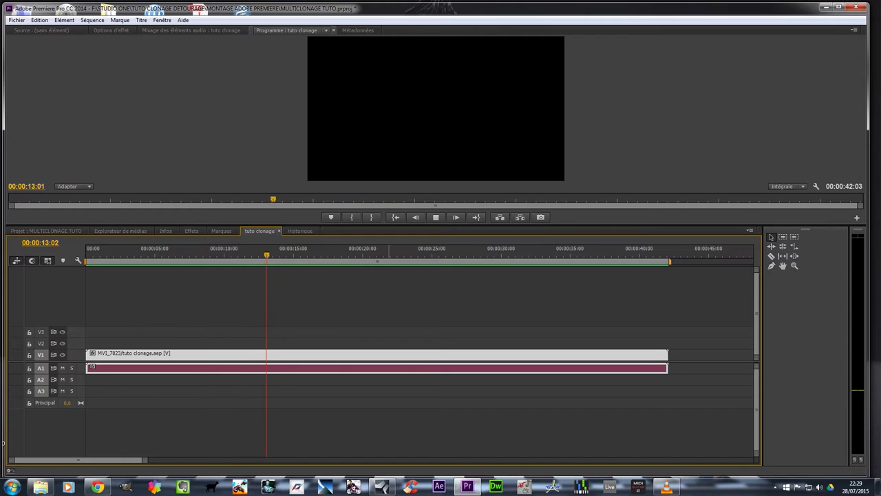
{"action": "key", "text": "space"}
{"action": "left_click_drag", "start_coordinate": [668, 359], "coordinate": [260, 359]}
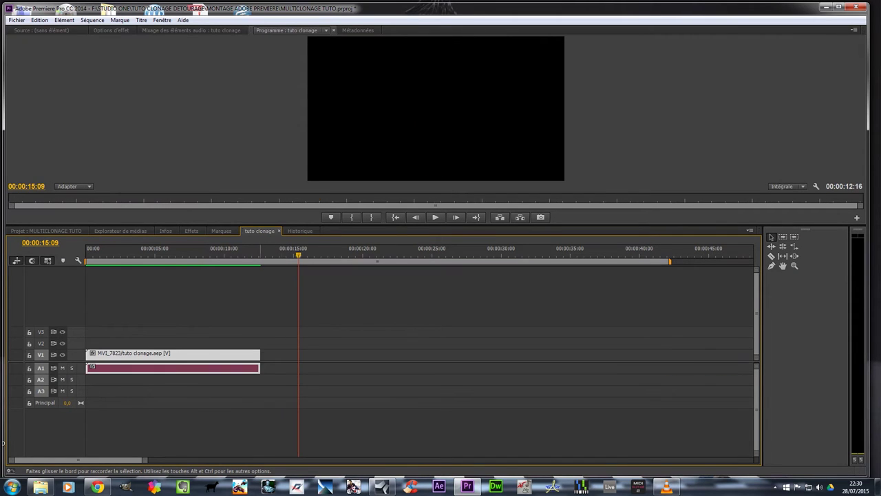
{"action": "left_click", "coordinate": [106, 251]}
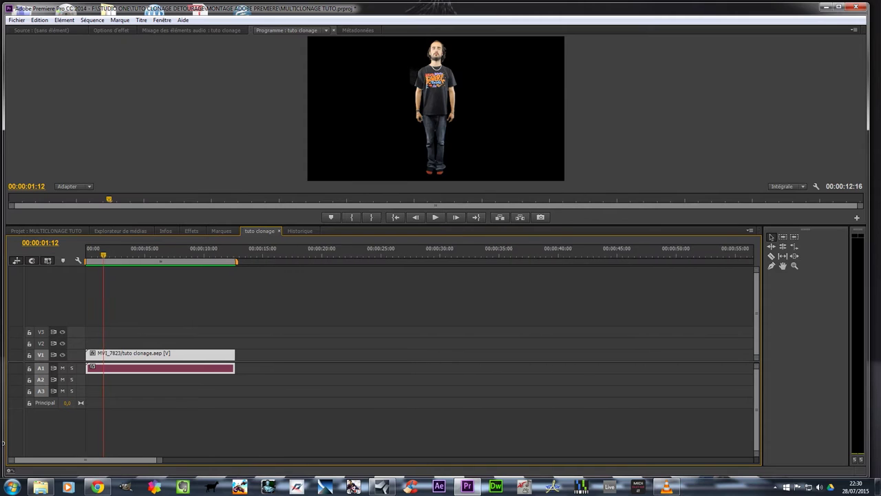
Enlarge the program monitor above the timeline and shuttle through the keyed clip preview.
{"action": "key", "text": "equal"}
{"action": "key", "text": "equal"}
{"action": "key", "text": "equal"}
{"action": "key", "text": "equal"}
{"action": "key", "text": "equal"}
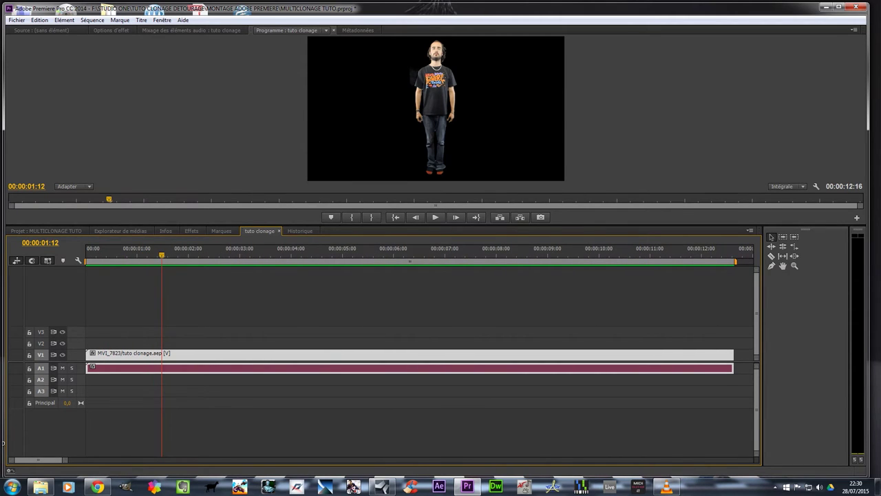
{"action": "left_click_drag", "start_coordinate": [440, 225], "coordinate": [441, 270]}
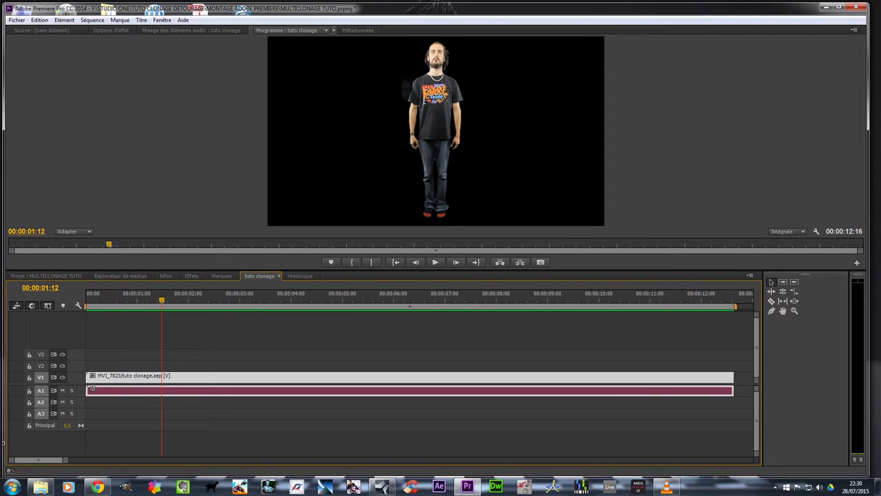
{"action": "key", "text": "space"}
{"action": "key", "text": "j"}
{"action": "key", "text": "l"}
{"action": "key", "text": "j"}
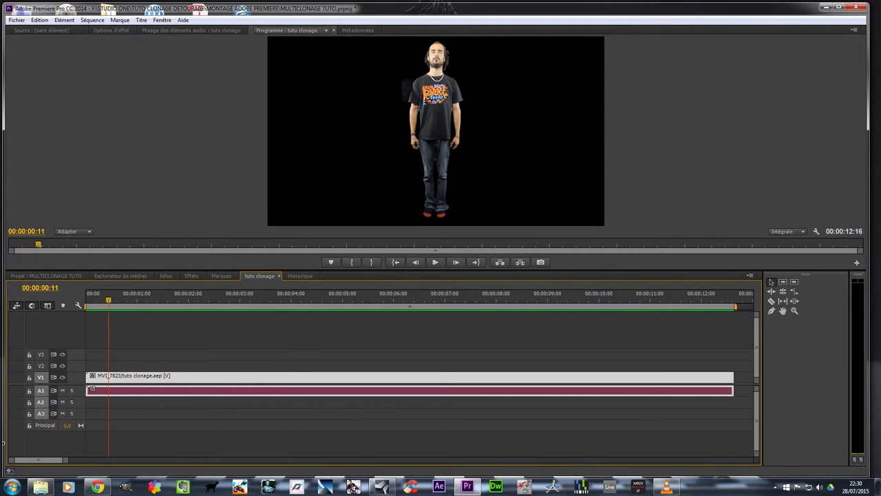
Toggle the audio and editing workspaces, replay the keyed clip, and bring up its context menu.
{"action": "key", "text": "alt+shift+2"}
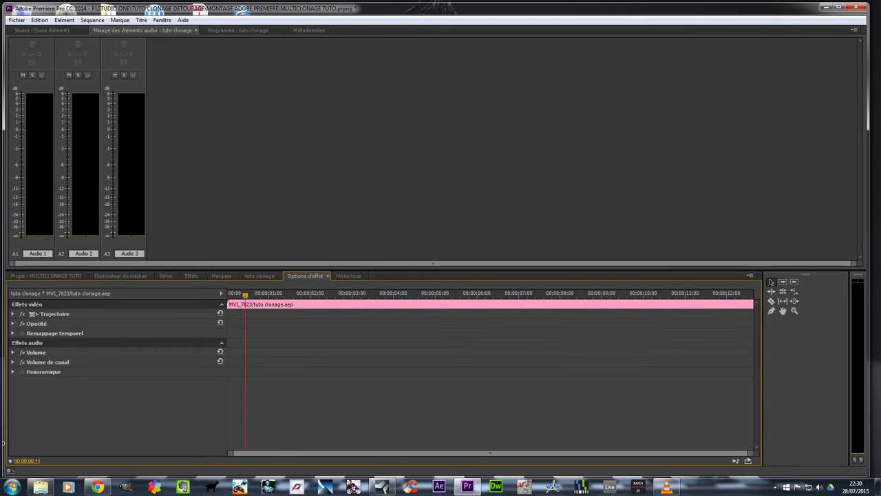
{"action": "key", "text": "alt+shift+4"}
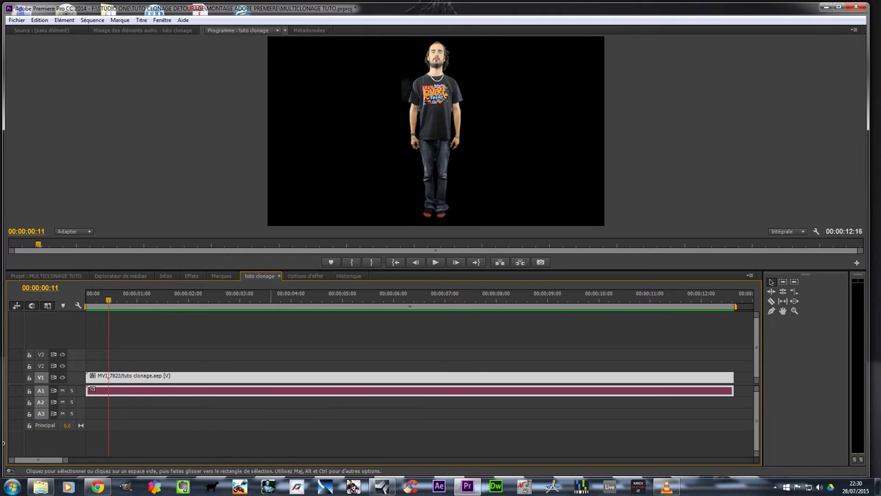
{"action": "key", "text": "shift+5"}
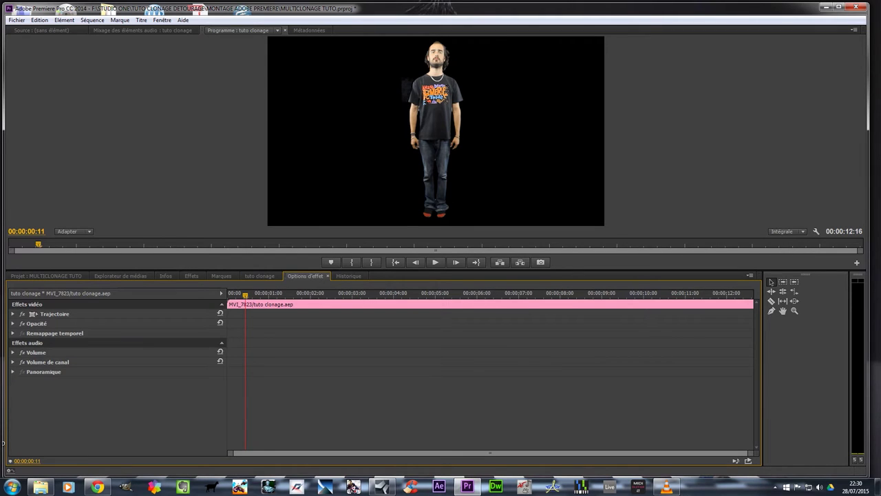
{"action": "key", "text": "shift+3"}
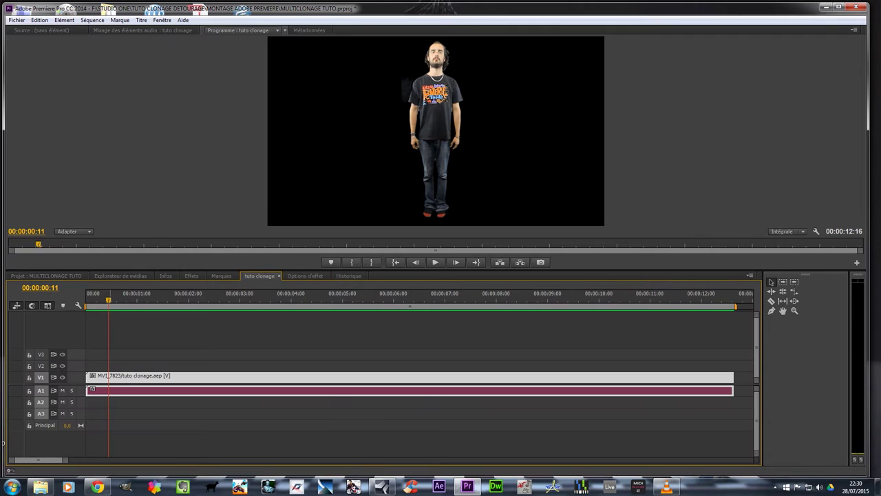
{"action": "key", "text": "space"}
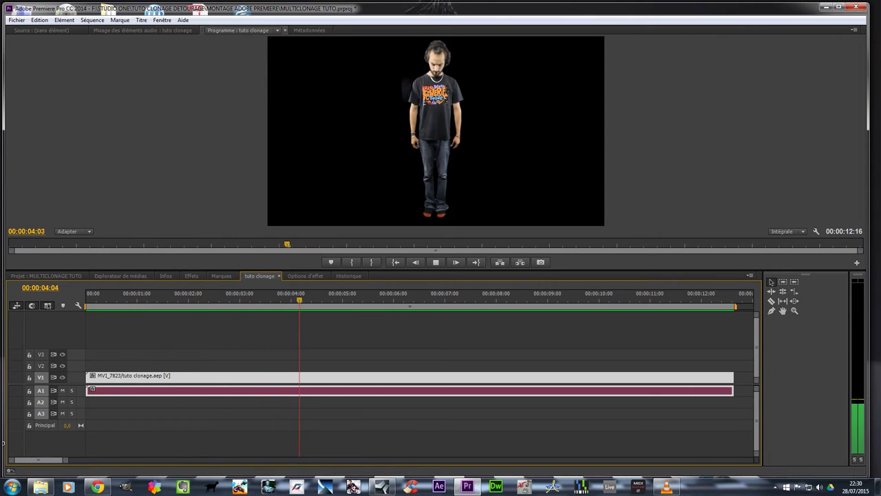
{"action": "key", "text": "space"}
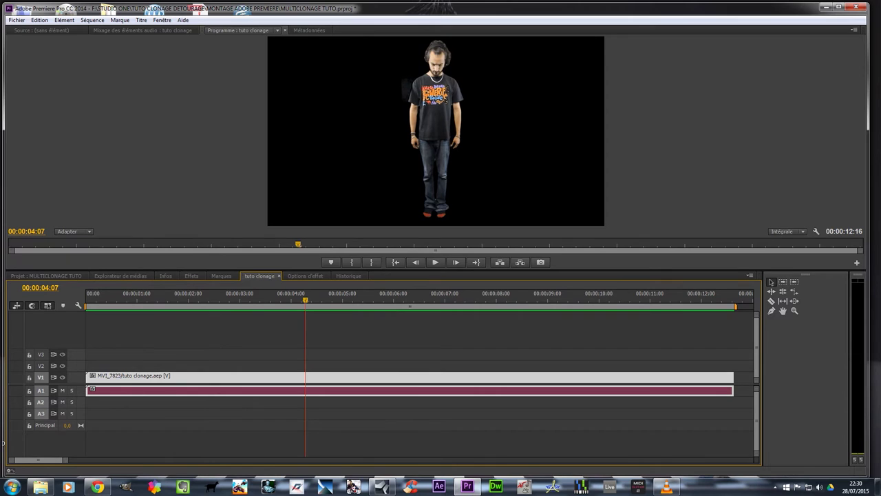
{"action": "right_click", "coordinate": [267, 377]}
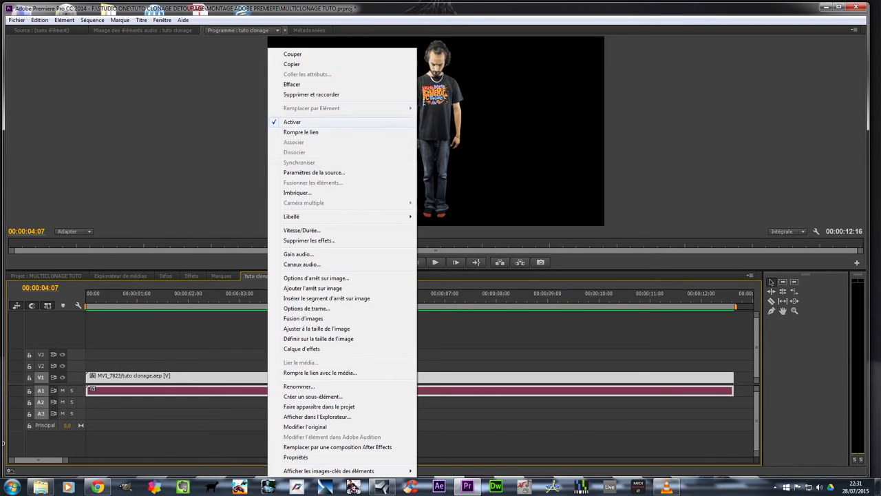
Paste a copy of the keyed MVI_7823 clip onto V2 at 00:00, mute A1, and play.
{"action": "left_click", "coordinate": [292, 64]}
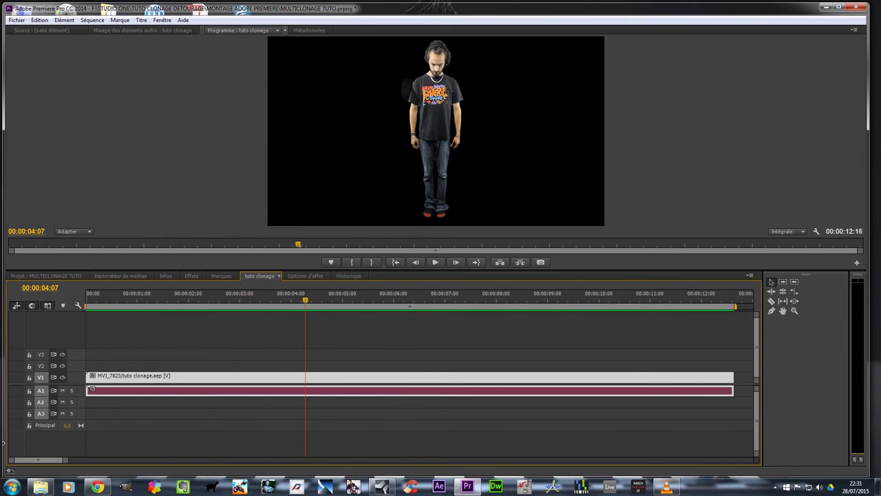
{"action": "left_click", "coordinate": [41, 375]}
{"action": "left_click", "coordinate": [40, 367]}
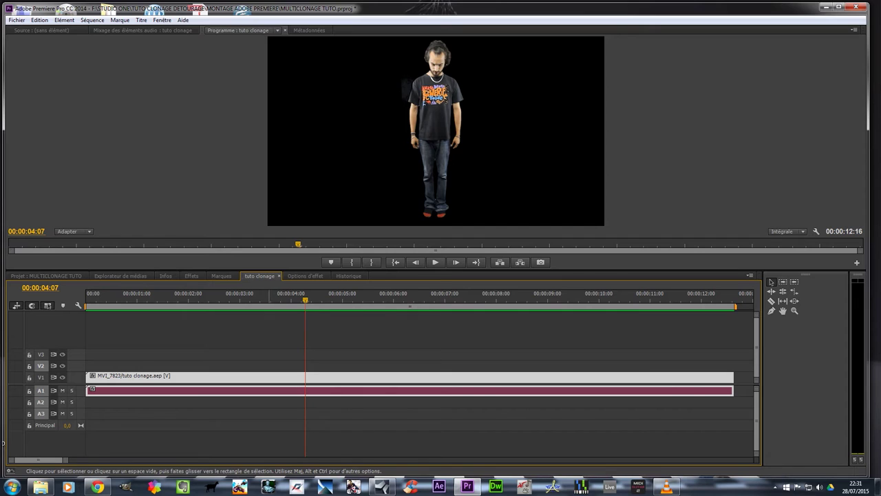
{"action": "left_click", "coordinate": [40, 20]}
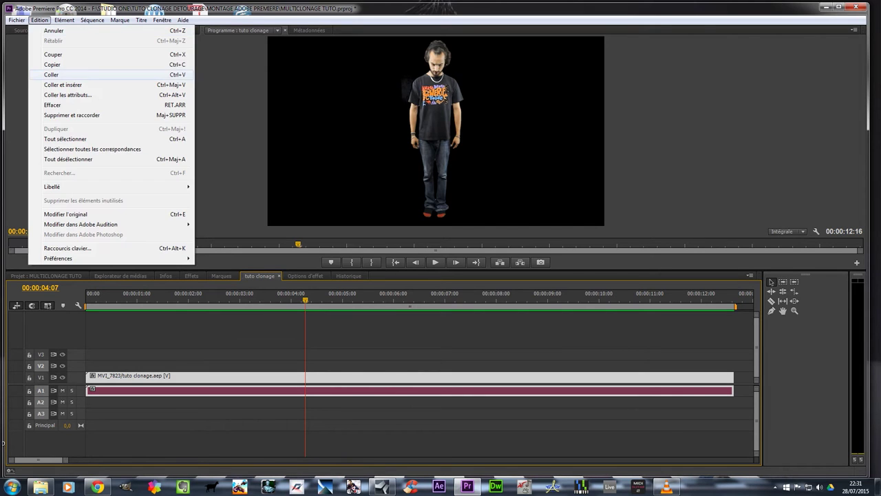
{"action": "left_click", "coordinate": [51, 75]}
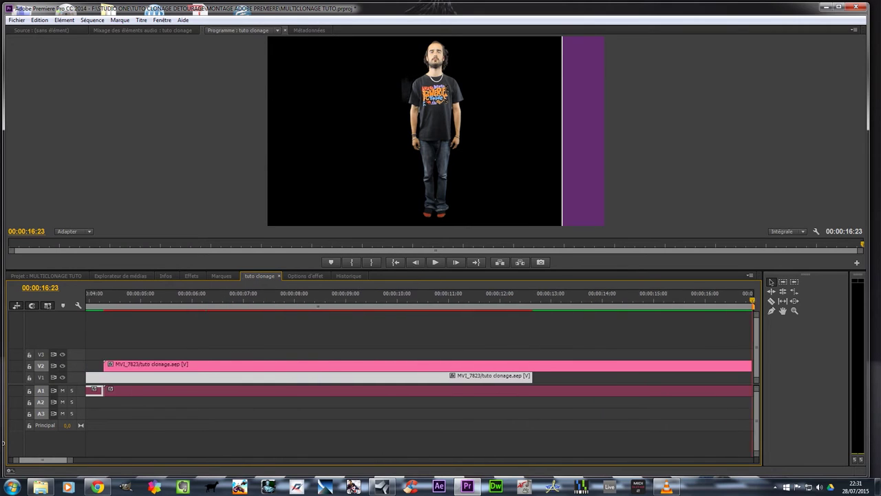
{"action": "left_click_drag", "start_coordinate": [554, 365], "coordinate": [334, 367]}
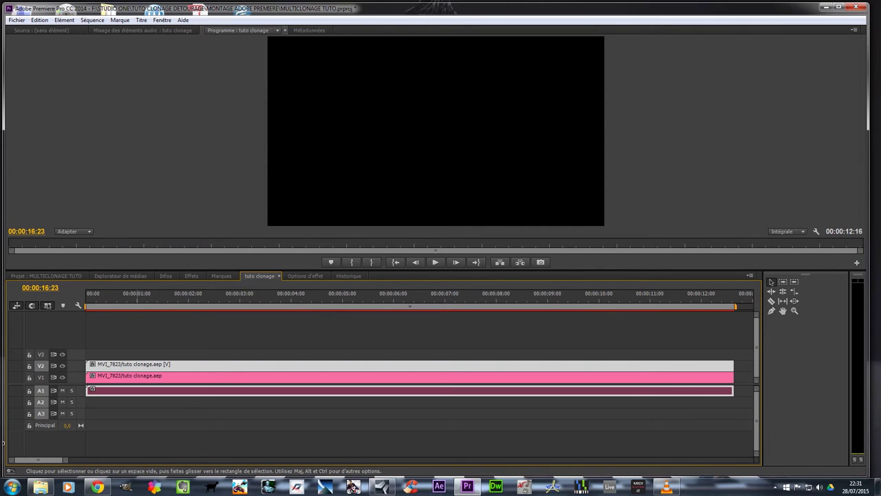
{"action": "left_click", "coordinate": [62, 391]}
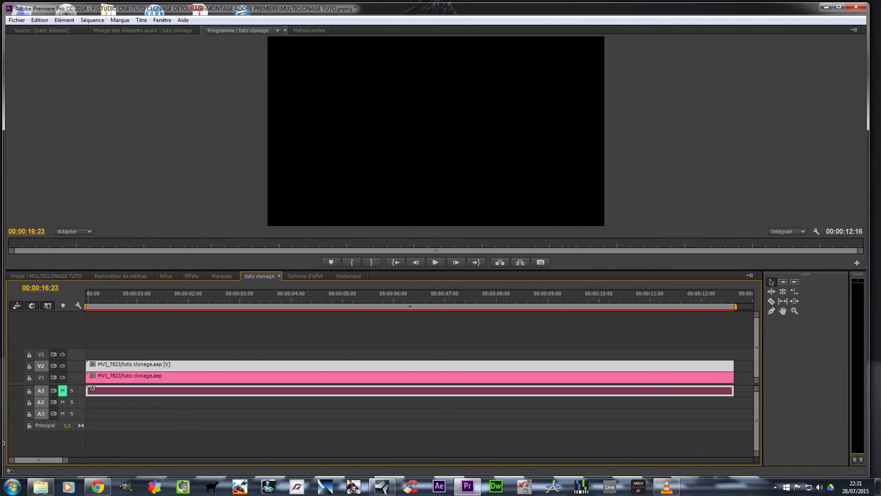
{"action": "key", "text": "space"}
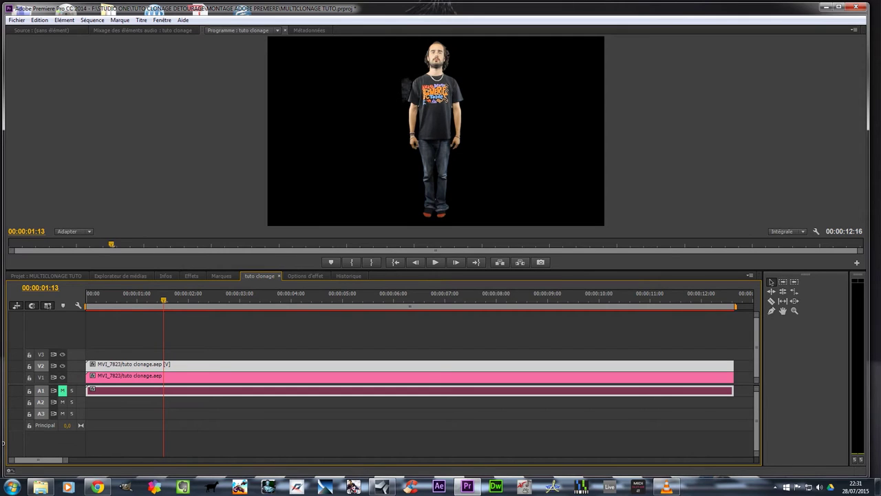
Trim the V2 copy to start near 00:00:04:00 and show its effect settings at that start.
{"action": "left_click_drag", "start_coordinate": [88, 377], "coordinate": [432, 365]}
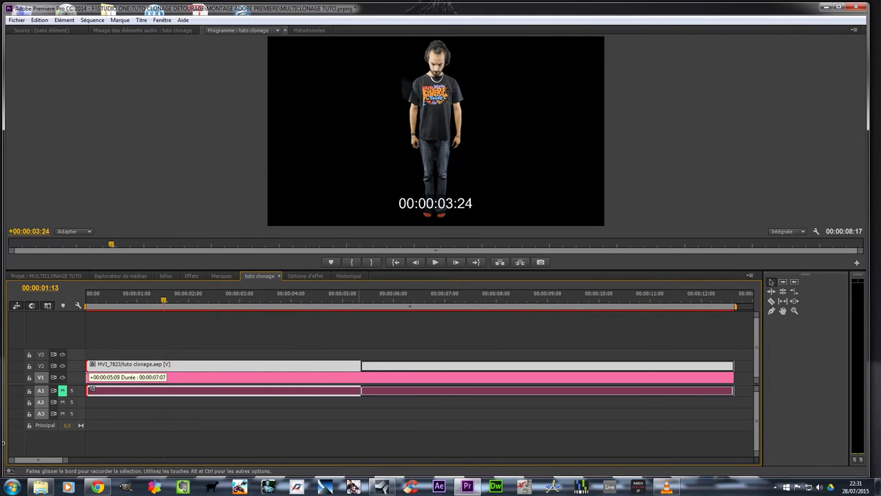
{"action": "mouse_move", "coordinate": [433, 365]}
{"action": "left_mouse_down"}
{"action": "mouse_move", "coordinate": [486, 365]}
{"action": "mouse_move", "coordinate": [238, 366]}
{"action": "mouse_move", "coordinate": [305, 366]}
{"action": "left_mouse_up"}
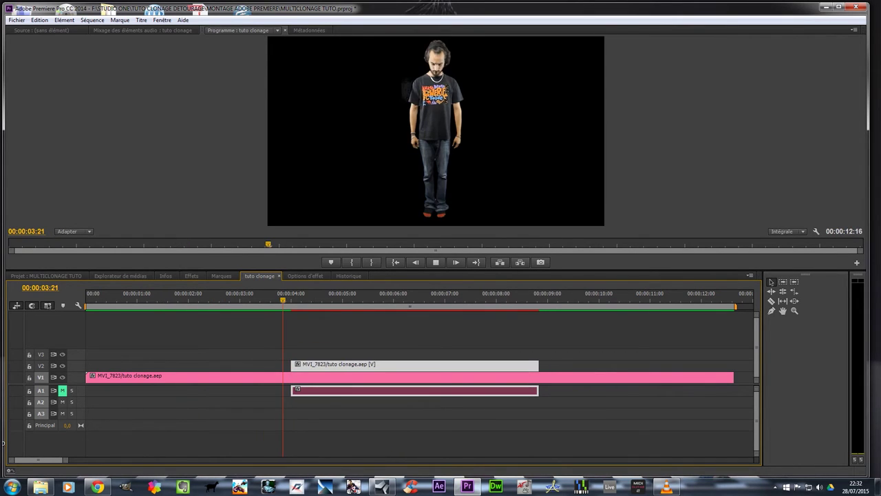
{"action": "key", "text": "space"}
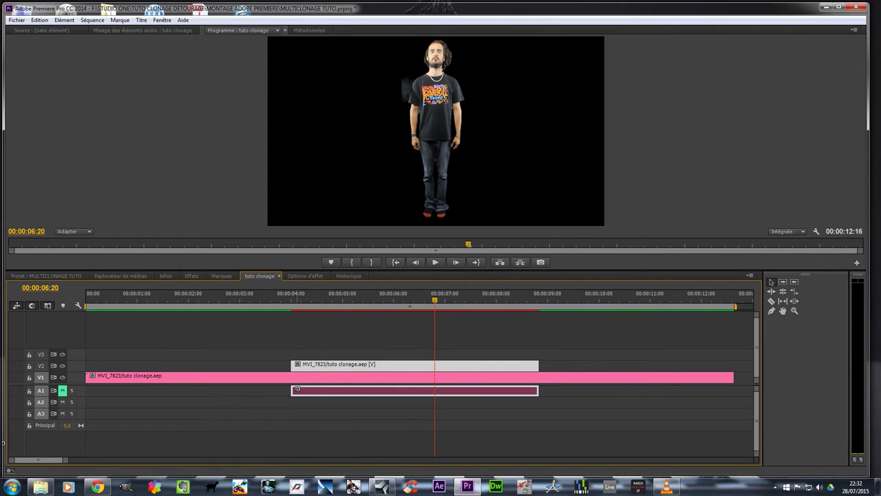
{"action": "key", "text": "Up"}
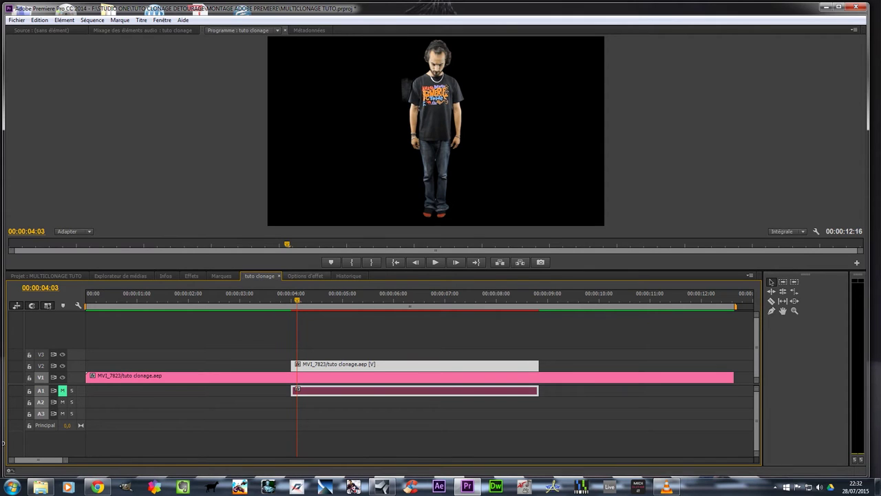
{"action": "key", "text": "shift+5"}
{"action": "key", "text": "Up"}
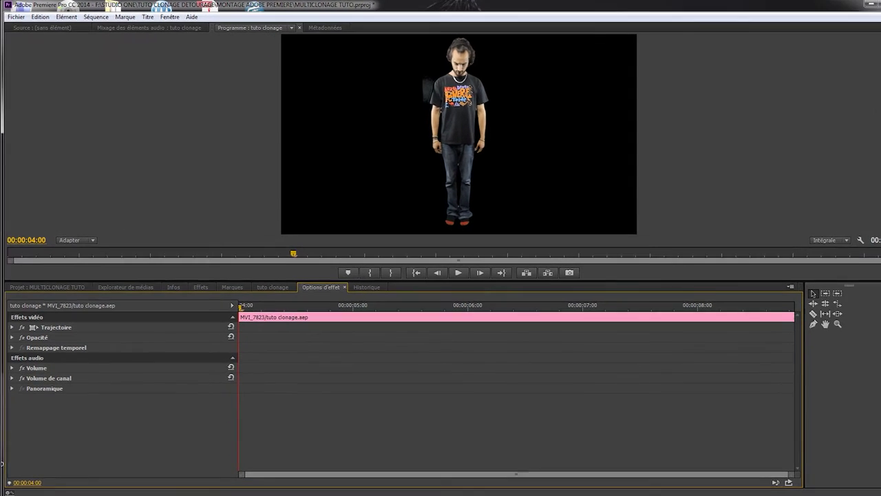
Expand Trajectoire and enable Position keyframing on the V2 copy, undoing a stray vertical change.
{"action": "left_click", "coordinate": [12, 314]}
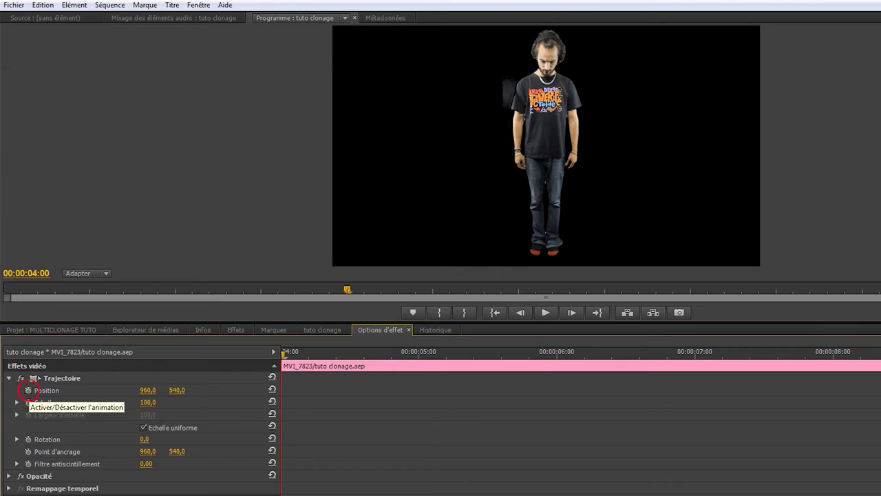
{"action": "left_click", "coordinate": [28, 389]}
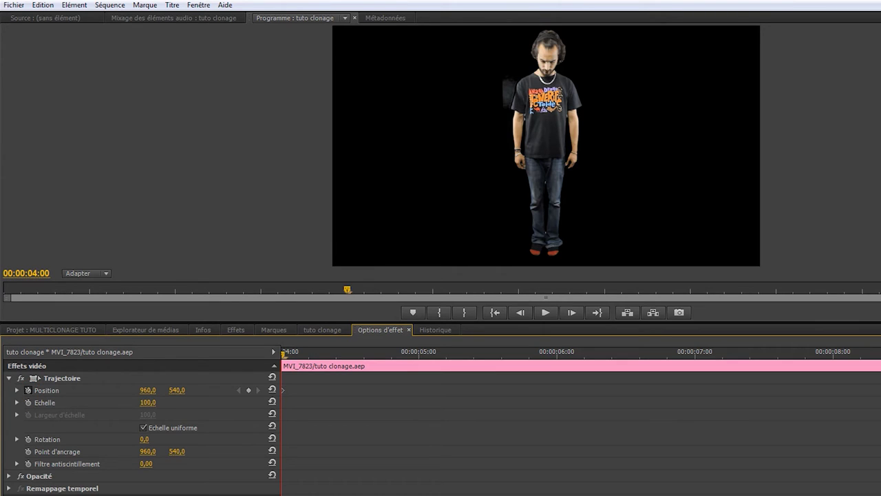
{"action": "key", "text": "space"}
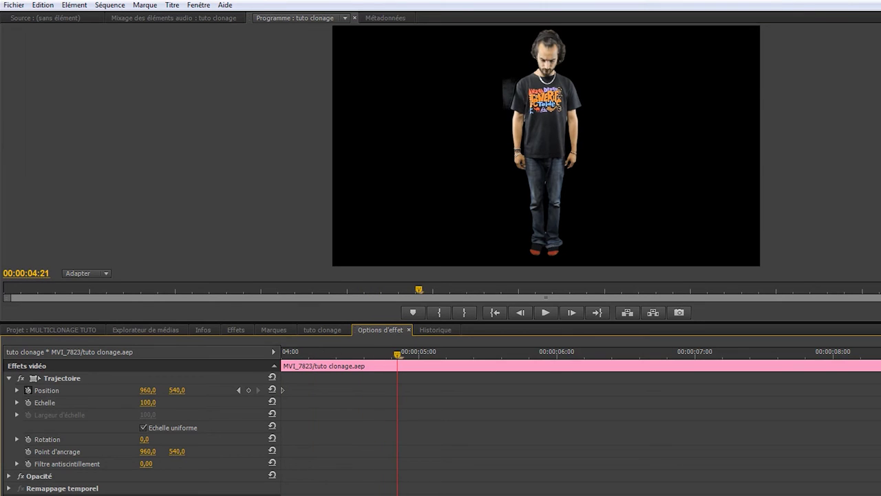
{"action": "mouse_move", "coordinate": [177, 389]}
{"action": "left_mouse_down"}
{"action": "mouse_move", "coordinate": [165, 389]}
{"action": "mouse_move", "coordinate": [199, 389]}
{"action": "left_mouse_up"}
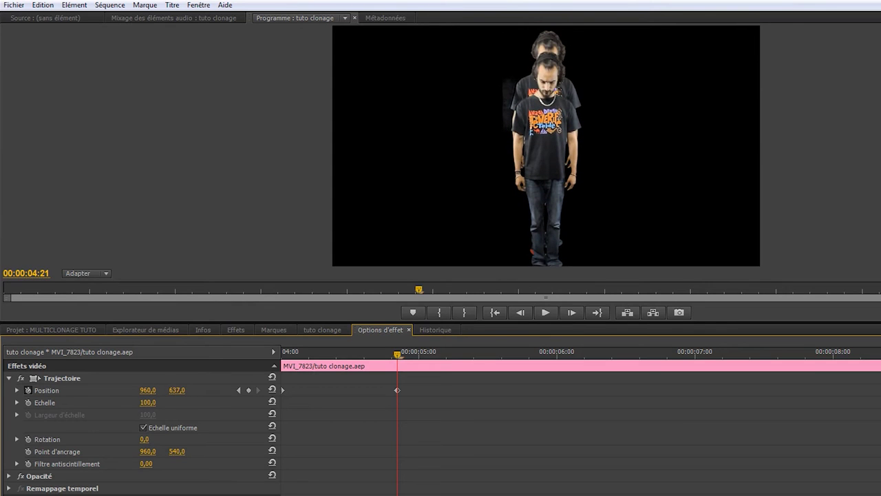
{"action": "key", "text": "ctrl+z"}
{"action": "key", "text": "ctrl+z"}
Keyframe Position X from 960 to 1316 so the clone slides beside the original, then preview.
{"action": "mouse_move", "coordinate": [147, 390]}
{"action": "left_mouse_down"}
{"action": "mouse_move", "coordinate": [224, 389]}
{"action": "mouse_move", "coordinate": [210, 390]}
{"action": "left_mouse_up"}
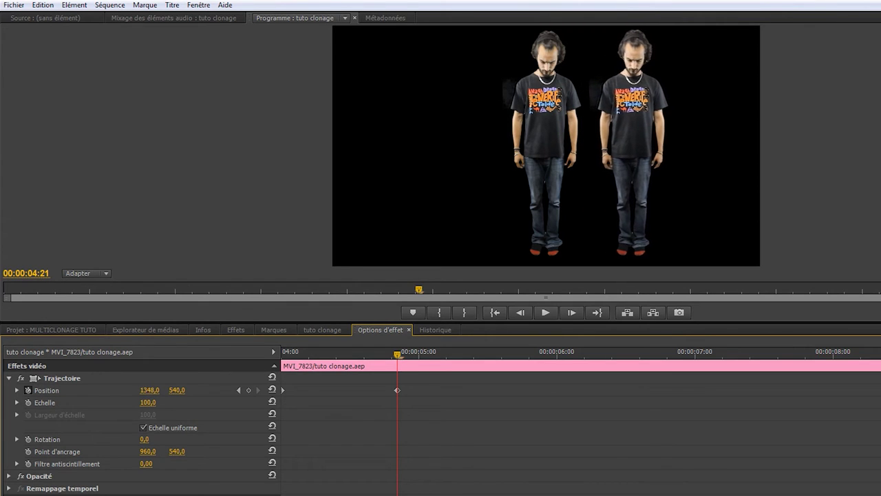
{"action": "key", "text": "space"}
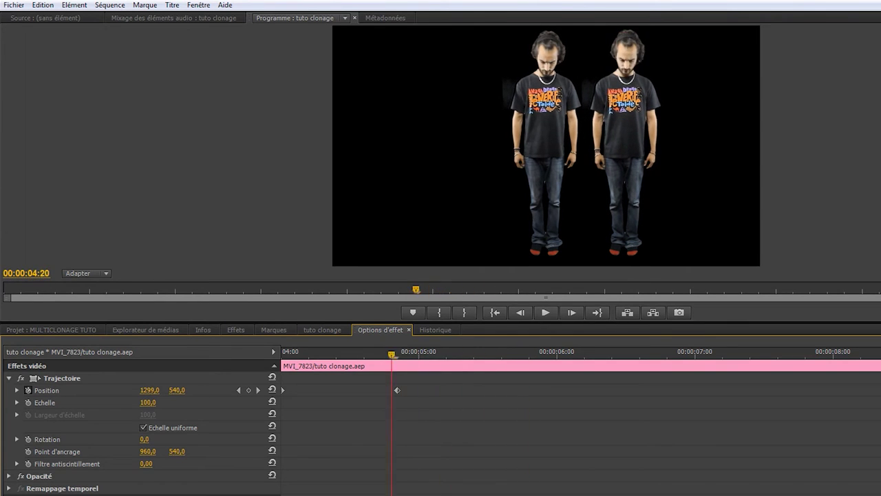
{"action": "left_click_drag", "start_coordinate": [530, 354], "coordinate": [283, 353]}
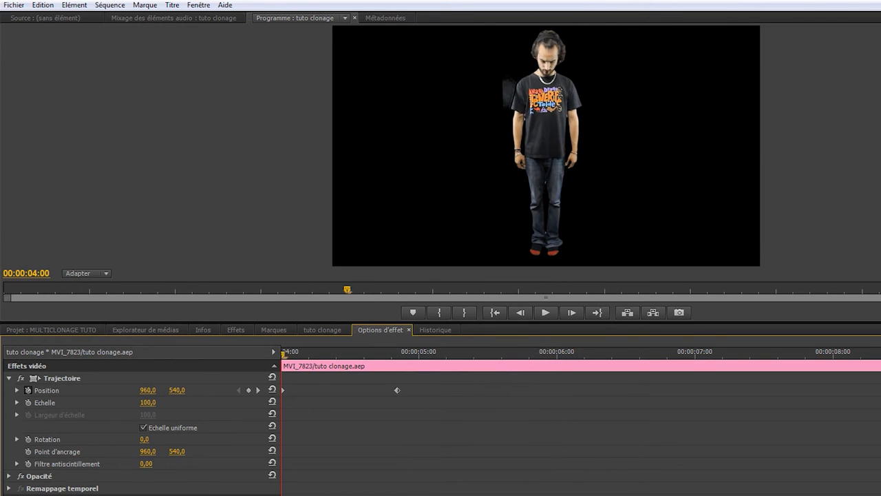
{"action": "left_click", "coordinate": [322, 329]}
Preview the clone sliding out from just before it appears.
{"action": "left_click", "coordinate": [279, 355]}
{"action": "key", "text": "space"}
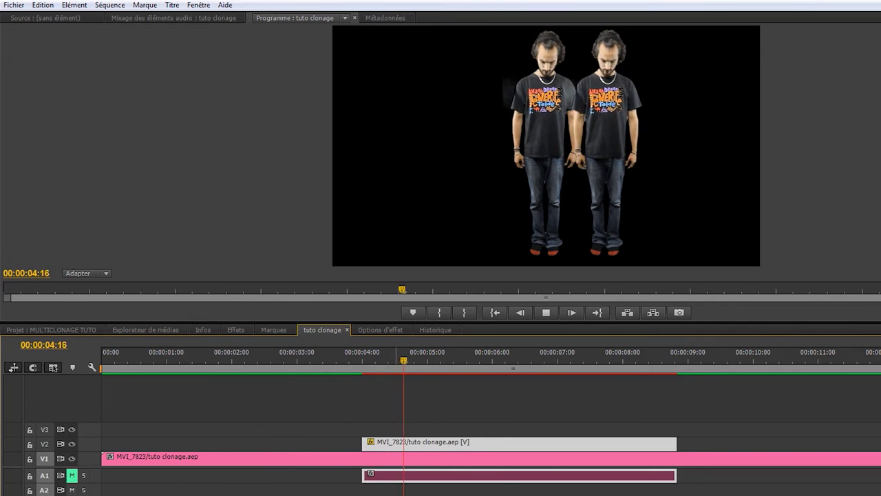
{"action": "key", "text": "space"}
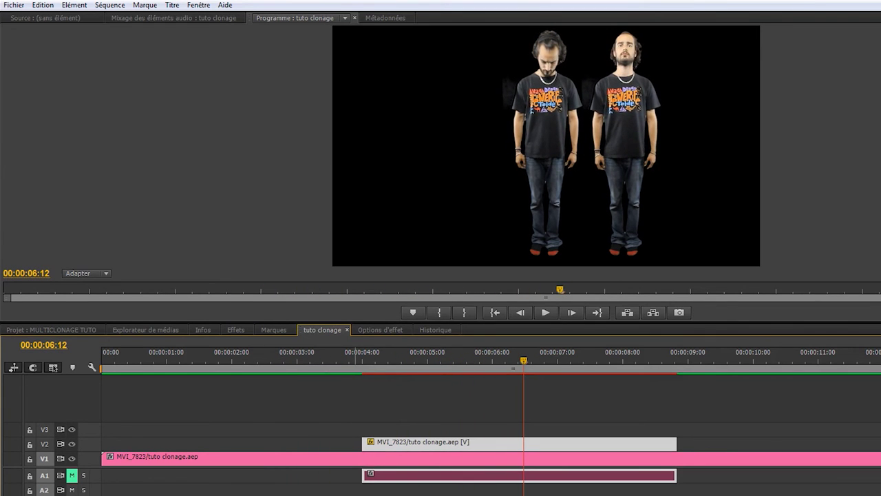
Move the full-length clip to V4 and the sliding clone to V3, then preview them.
{"action": "left_click_drag", "start_coordinate": [367, 475], "coordinate": [366, 400]}
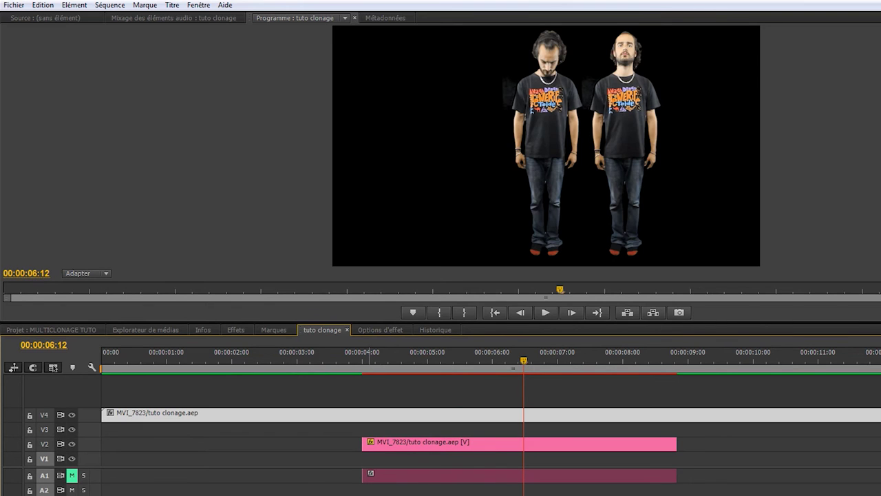
{"action": "left_click_drag", "start_coordinate": [413, 444], "coordinate": [413, 430]}
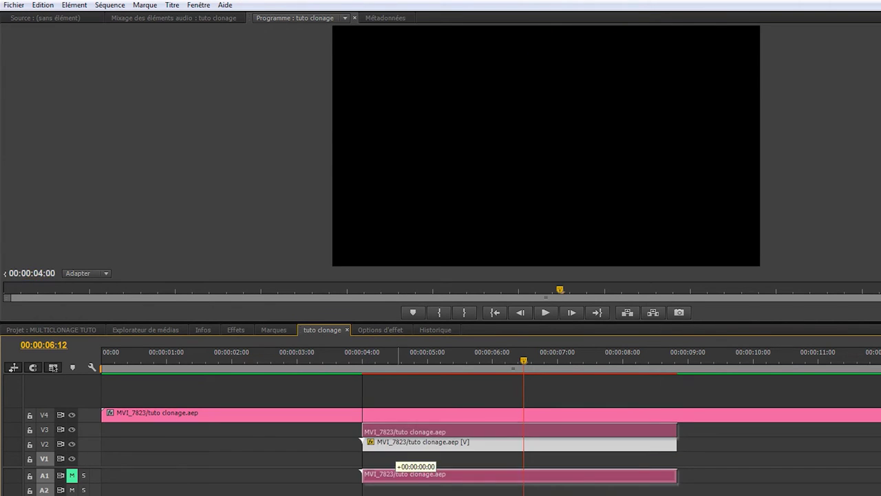
{"action": "left_click", "coordinate": [294, 355]}
{"action": "key", "text": "space"}
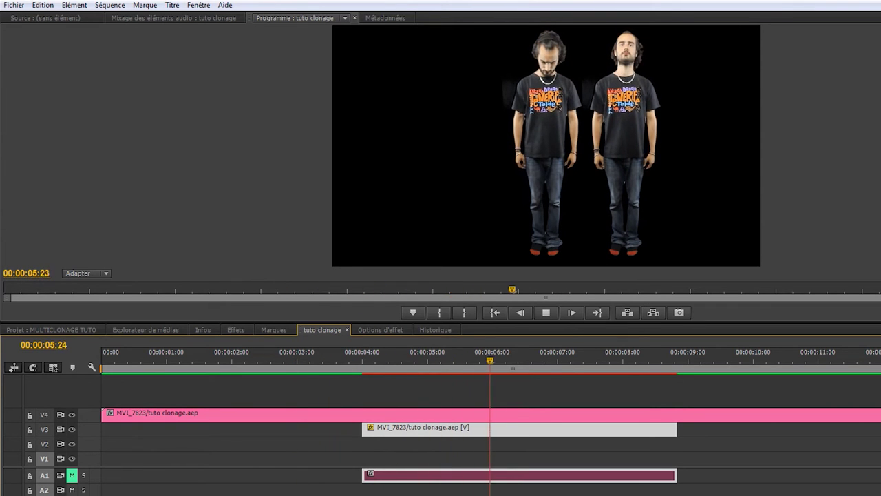
{"action": "key", "text": "space"}
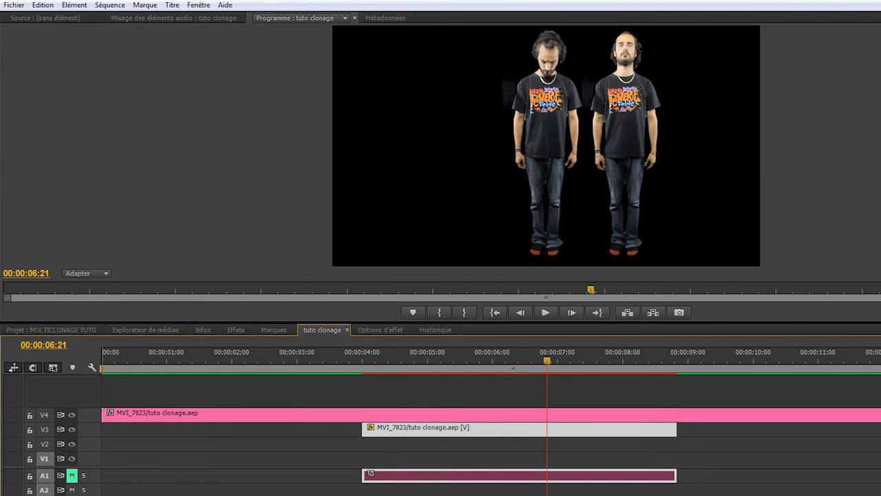
{"action": "key", "text": "Up"}
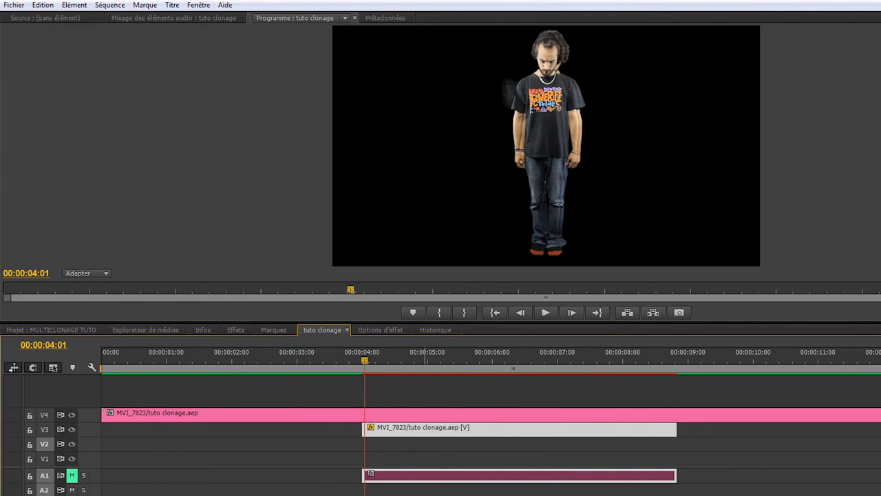
Paste another clone copy onto V2 aligned at 00:00:04:00, preview it, and show its motion settings.
{"action": "right_click", "coordinate": [423, 427]}
{"action": "left_click", "coordinate": [43, 5]}
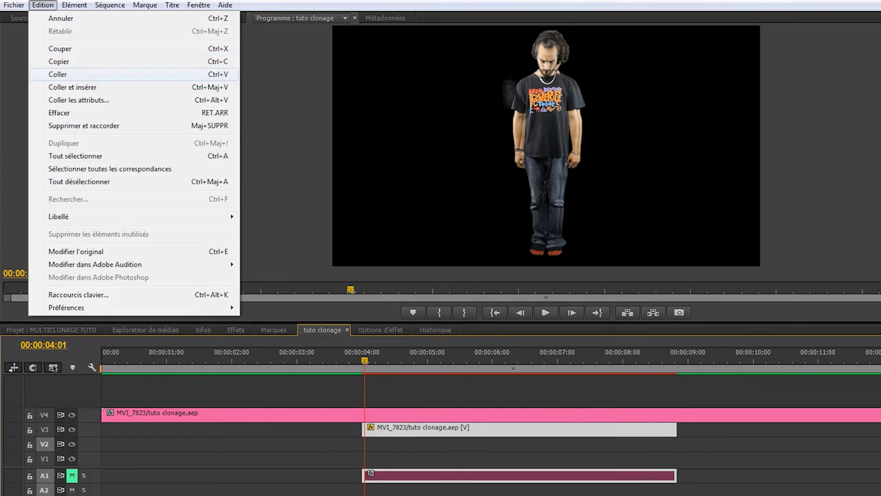
{"action": "left_click", "coordinate": [58, 73]}
{"action": "left_click_drag", "start_coordinate": [389, 441], "coordinate": [388, 441]}
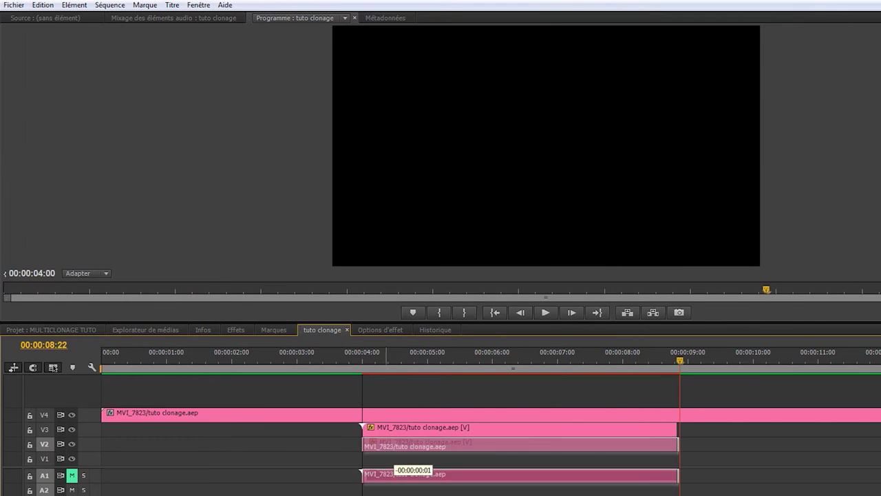
{"action": "key", "text": "Up"}
{"action": "key", "text": "space"}
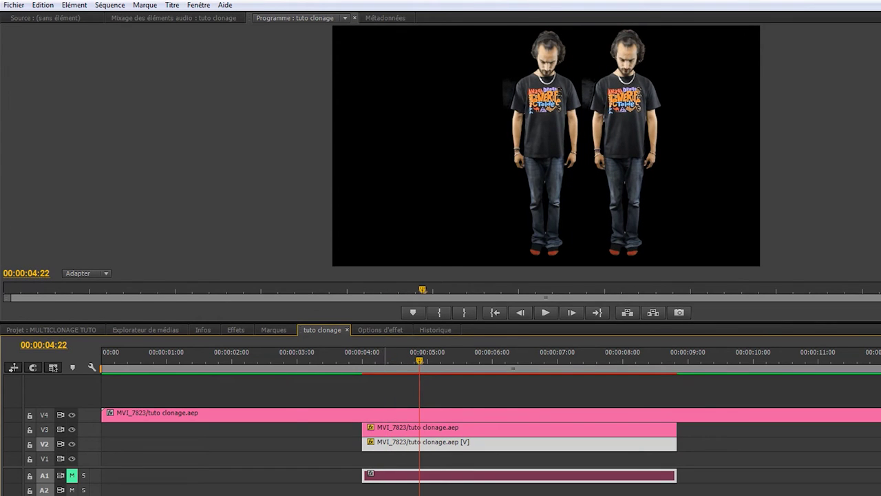
{"action": "key", "text": "shift+5"}
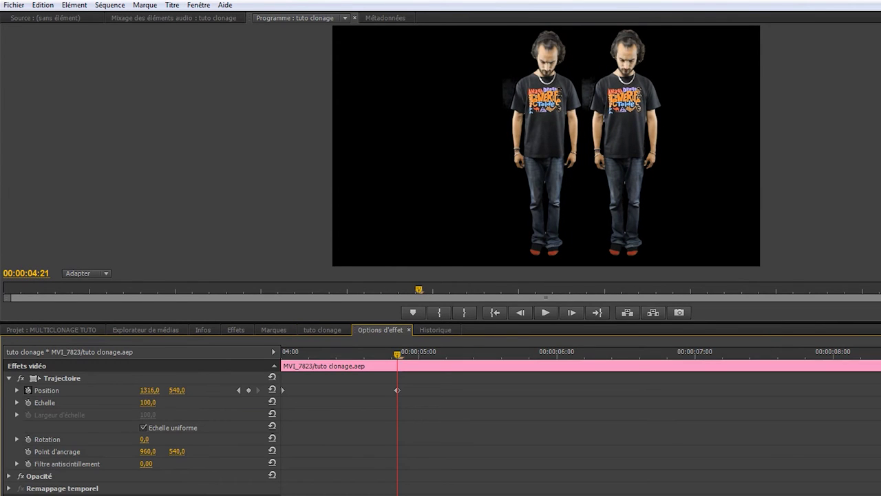
Set the new V2 clone's Position X to 590 and return the playhead to 3:08.
{"action": "mouse_move", "coordinate": [149, 390]}
{"action": "left_mouse_down"}
{"action": "mouse_move", "coordinate": [83, 389]}
{"action": "mouse_move", "coordinate": [170, 390]}
{"action": "left_mouse_up"}
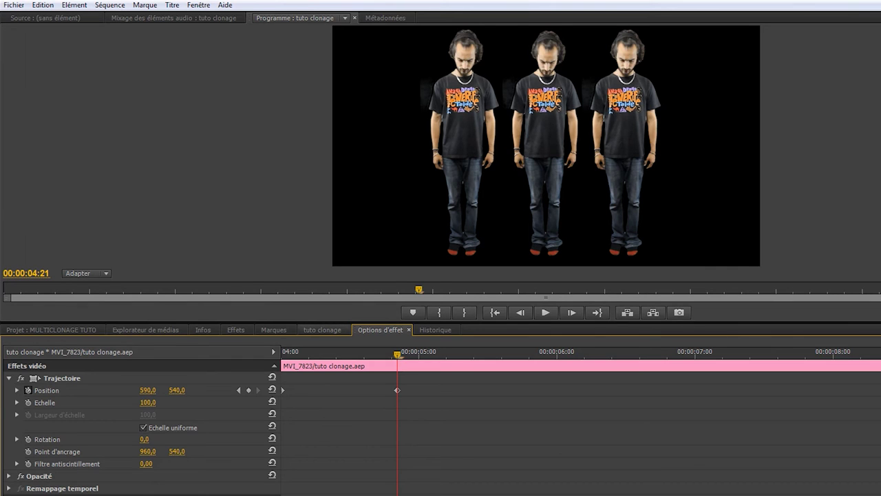
{"action": "left_click", "coordinate": [323, 329]}
{"action": "left_click", "coordinate": [318, 356]}
Preview the three clones, then lift the clips up to V6, V5 and V4.
{"action": "key", "text": "space"}
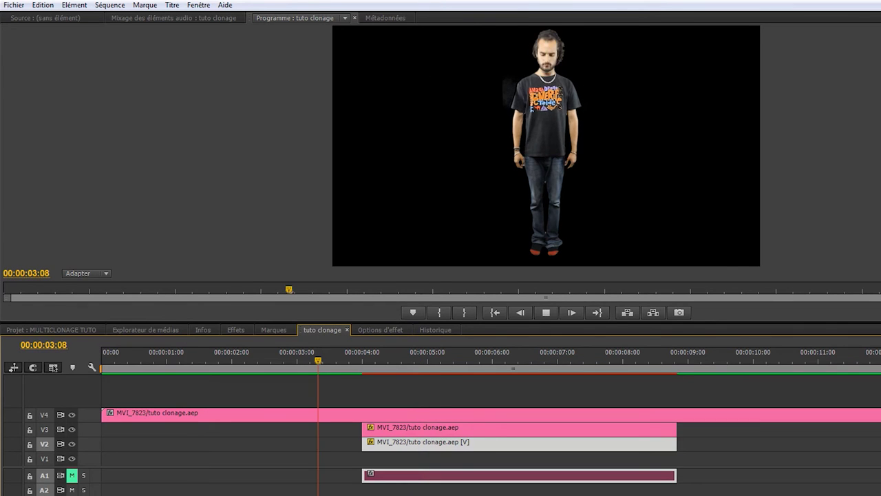
{"action": "key", "text": "space"}
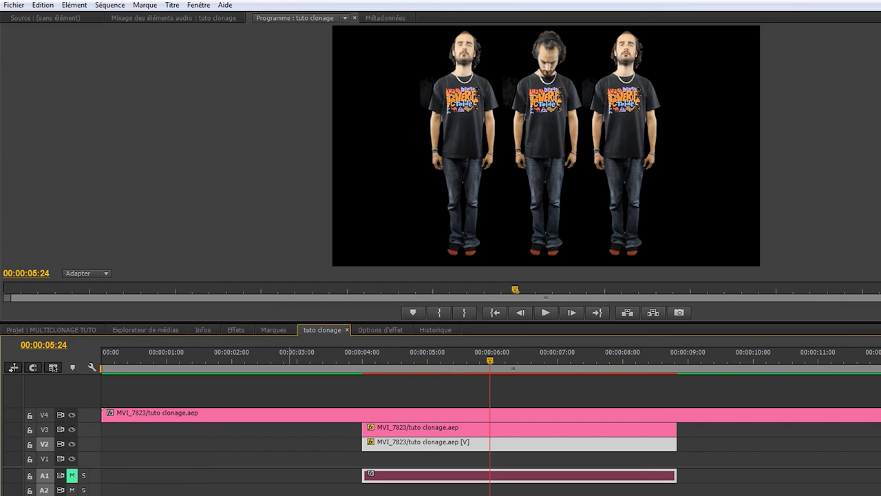
{"action": "left_click", "coordinate": [413, 444]}
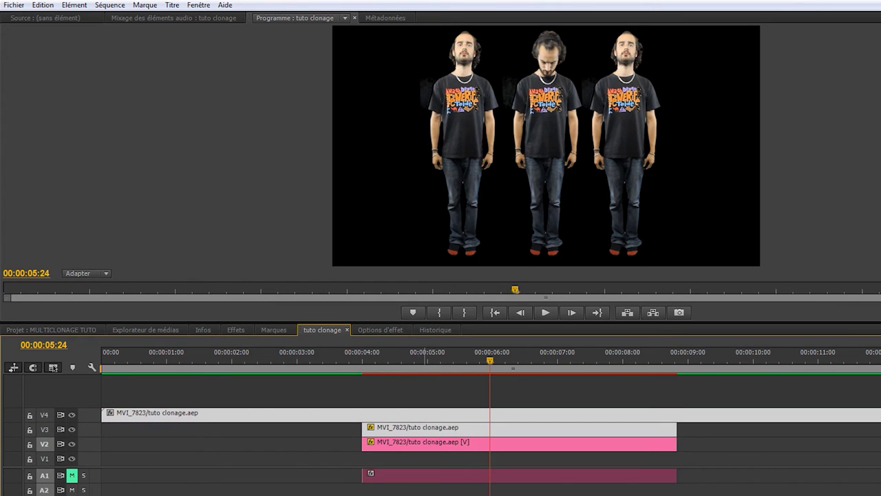
{"action": "left_click", "coordinate": [482, 475]}
{"action": "left_click_drag", "start_coordinate": [425, 430], "coordinate": [425, 398]}
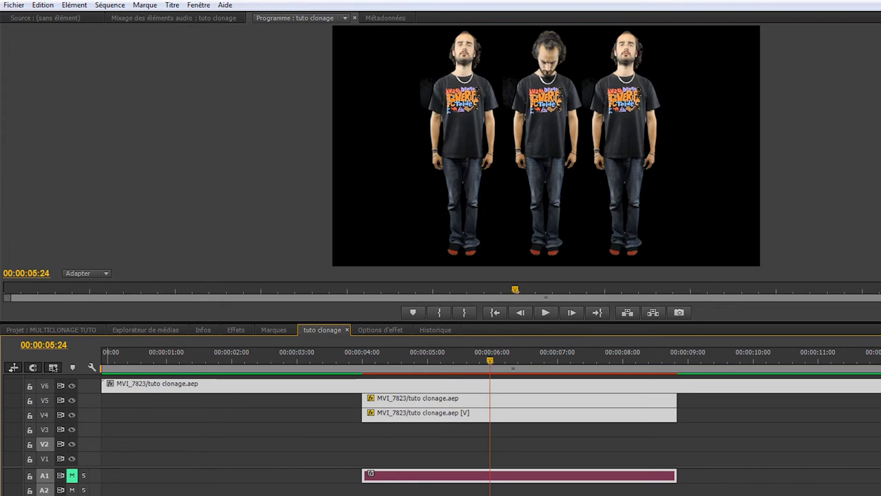
Select the clone clips to copy, place the playhead at the next start, and target V3.
{"action": "scroll", "coordinate": [441, 434], "scroll_direction": "up", "scroll_amount": 2}
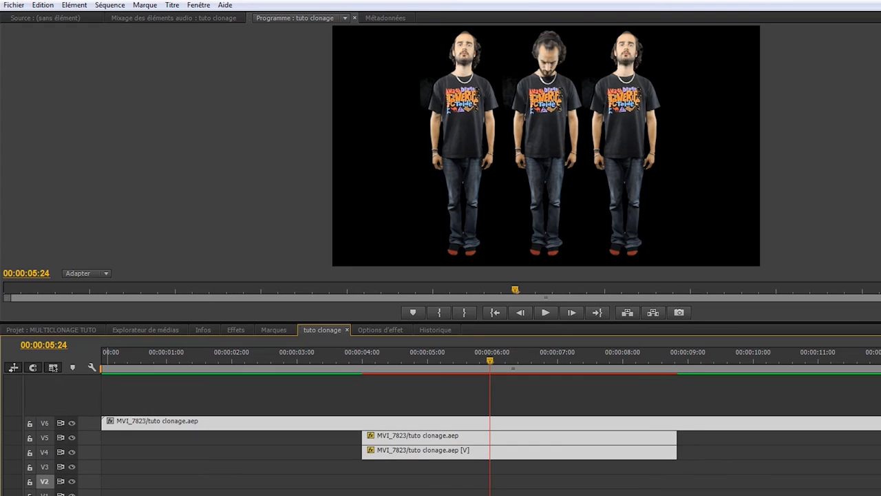
{"action": "key", "text": "ctrl+a"}
{"action": "key", "text": "Right"}
{"action": "key", "text": "Right"}
{"action": "key", "text": "Right"}
{"action": "key", "text": "Right"}
{"action": "key", "text": "Right"}
{"action": "key", "text": "Right"}
{"action": "left_click", "coordinate": [448, 437], "text": "ctrl"}
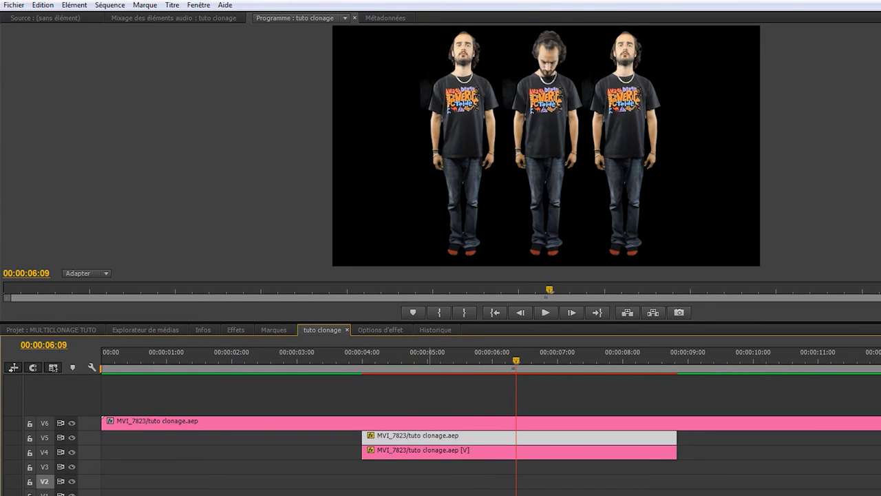
{"action": "left_click", "coordinate": [425, 353]}
{"action": "left_click", "coordinate": [45, 466]}
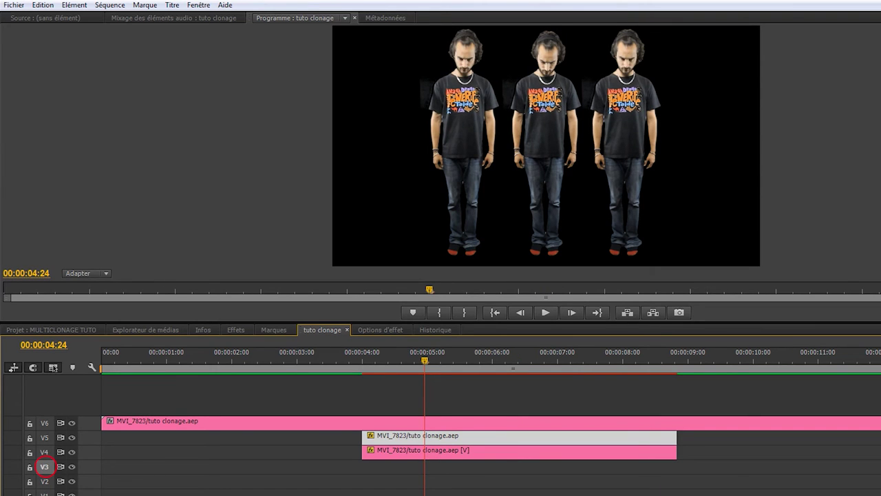
Paste clone copies onto V3 and V2 at the playhead, trimming their ends to match.
{"action": "key", "text": "ctrl+v"}
{"action": "left_click_drag", "start_coordinate": [739, 466], "coordinate": [676, 466]}
{"action": "left_click", "coordinate": [379, 452]}
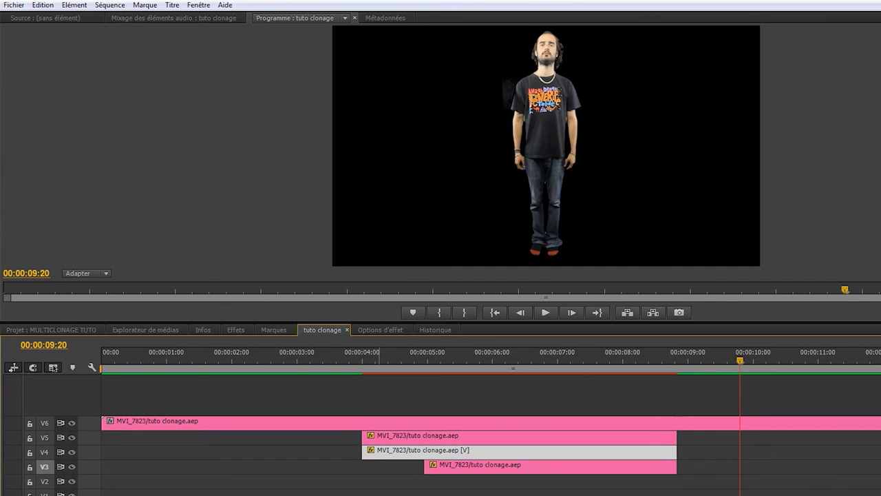
{"action": "left_click", "coordinate": [425, 354]}
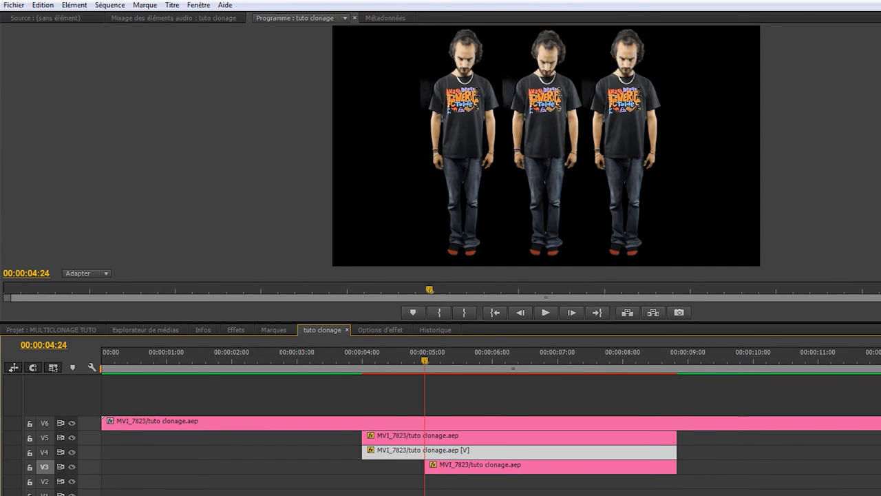
{"action": "left_click", "coordinate": [44, 482]}
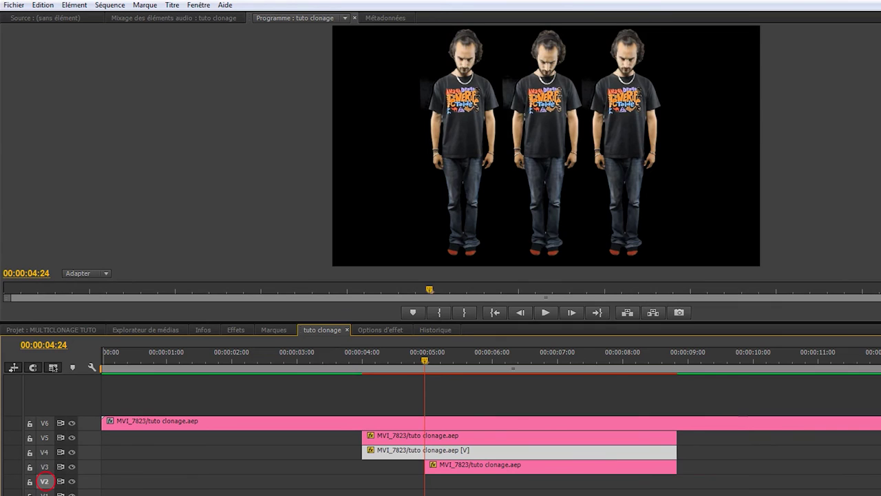
{"action": "key", "text": "ctrl+v"}
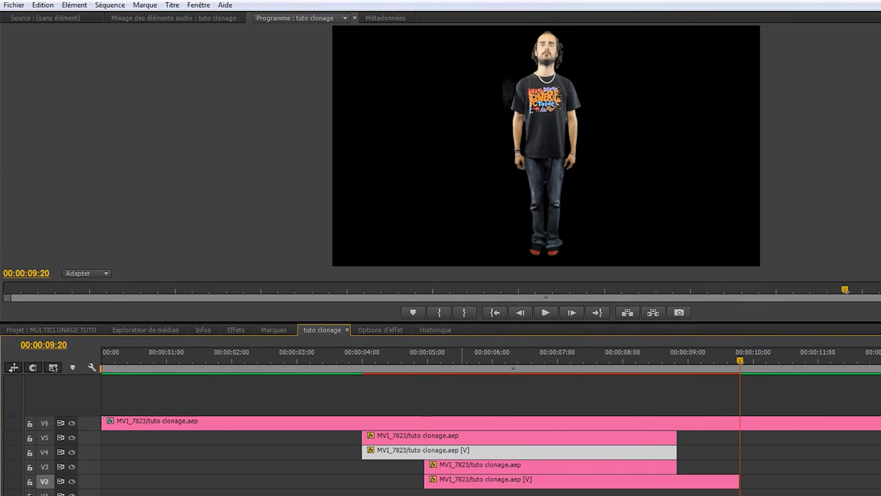
{"action": "left_click_drag", "start_coordinate": [739, 482], "coordinate": [676, 481]}
{"action": "left_click", "coordinate": [482, 464]}
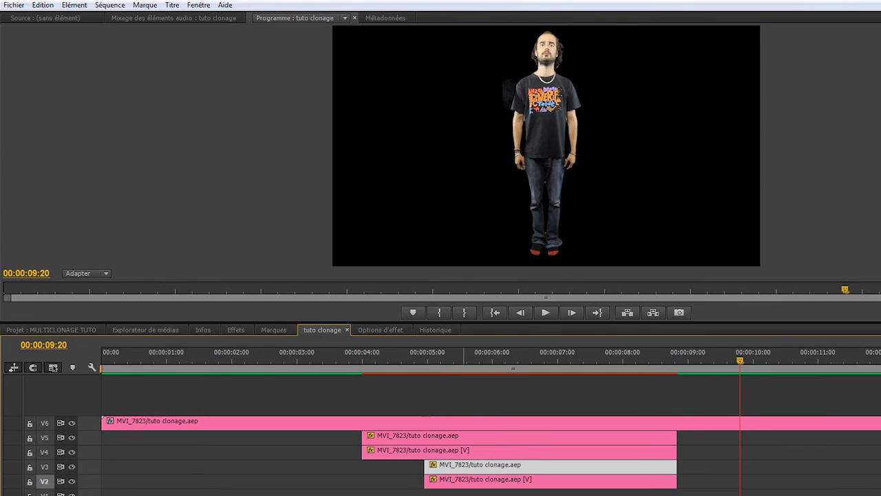
Preview the clones from 3:13 to check the three sliding apart.
{"action": "left_click", "coordinate": [442, 355]}
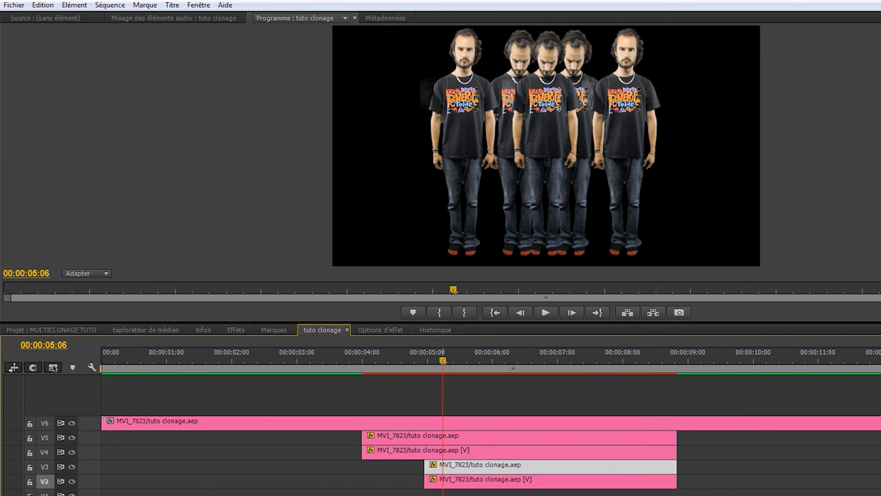
{"action": "key", "text": "space"}
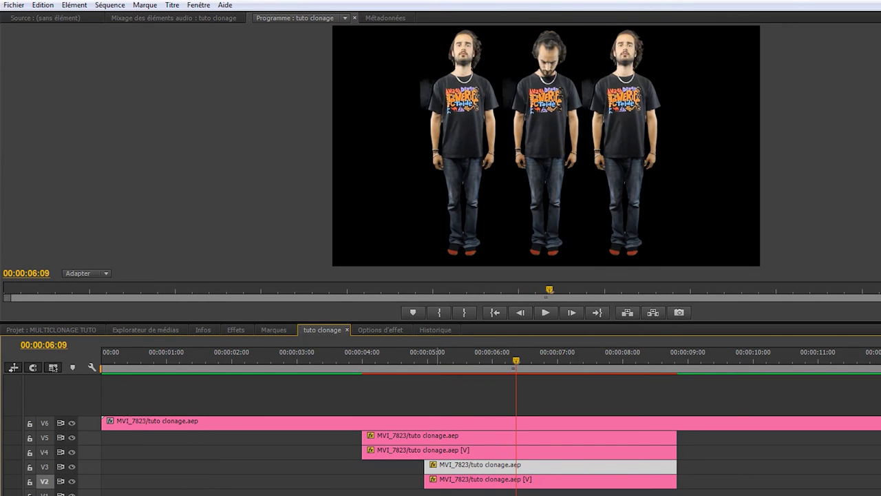
{"action": "left_click", "coordinate": [409, 355]}
{"action": "key", "text": "space"}
{"action": "left_click", "coordinate": [331, 354]}
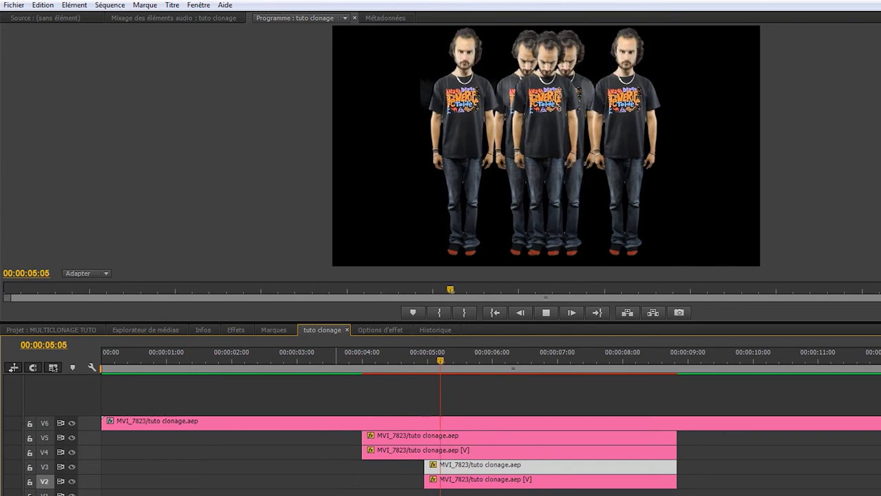
{"action": "key", "text": "space"}
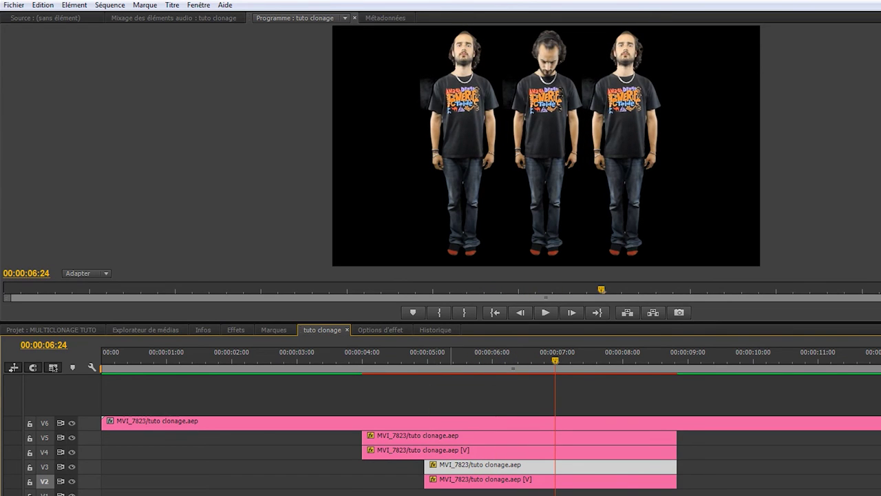
Keyframe the V3 clone's Position X at 1316 near five seconds, then enter 1401 at 00:00:05:21.
{"action": "left_click", "coordinate": [461, 357]}
{"action": "left_click_drag", "start_coordinate": [461, 357], "coordinate": [428, 357]}
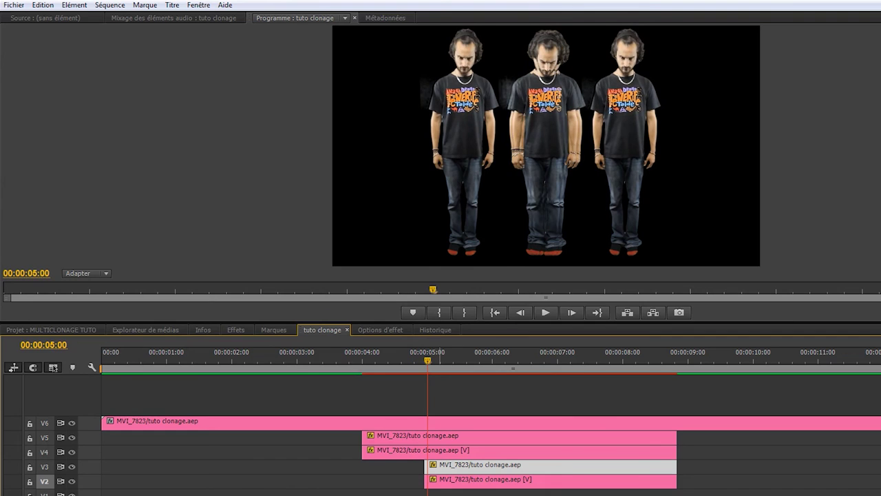
{"action": "left_click", "coordinate": [380, 330]}
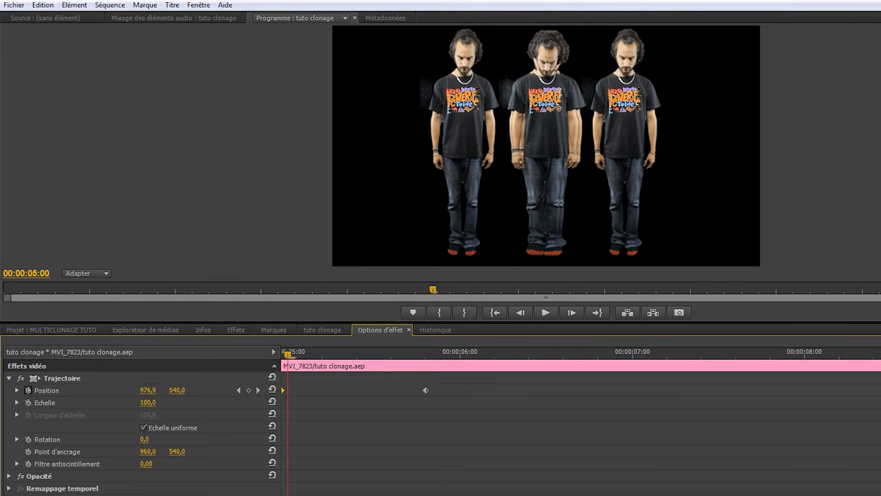
{"action": "left_click_drag", "start_coordinate": [147, 390], "coordinate": [206, 390]}
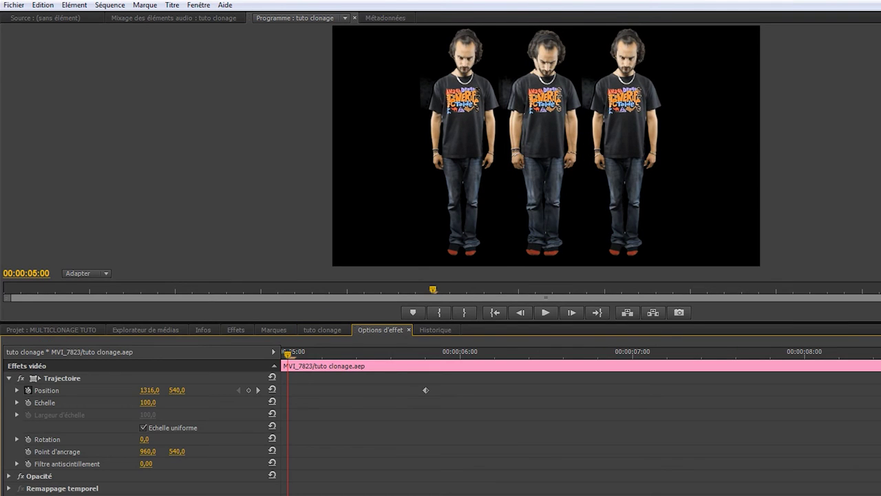
{"action": "left_click_drag", "start_coordinate": [426, 390], "coordinate": [282, 390]}
{"action": "key", "text": "space"}
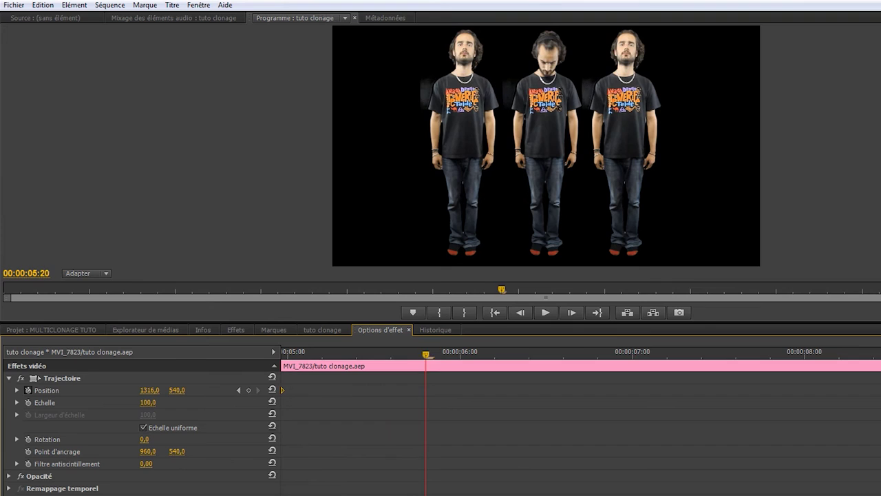
{"action": "key", "text": "space"}
{"action": "type", "text": "1401"}
{"action": "key", "text": "Return"}
Push the fourth clone out to Position X 1682, preview its slide-out, and select the V2 clip.
{"action": "left_click_drag", "start_coordinate": [150, 390], "coordinate": [343, 389]}
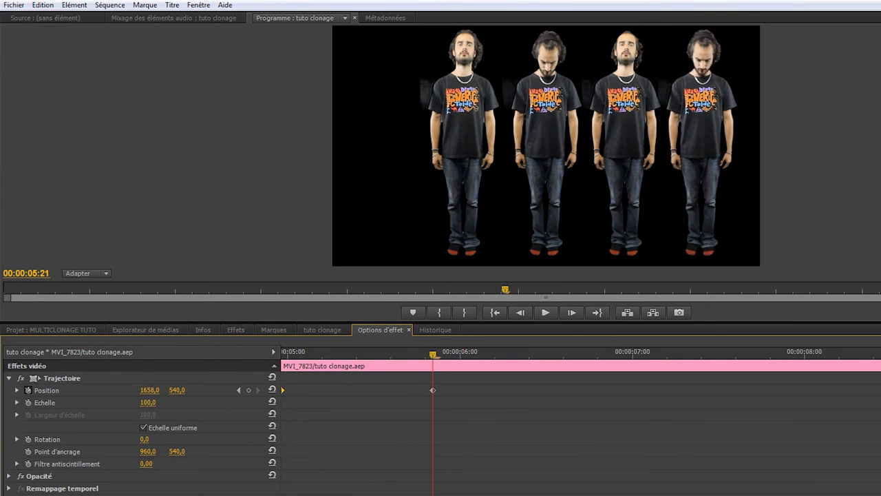
{"action": "key", "text": "j"}
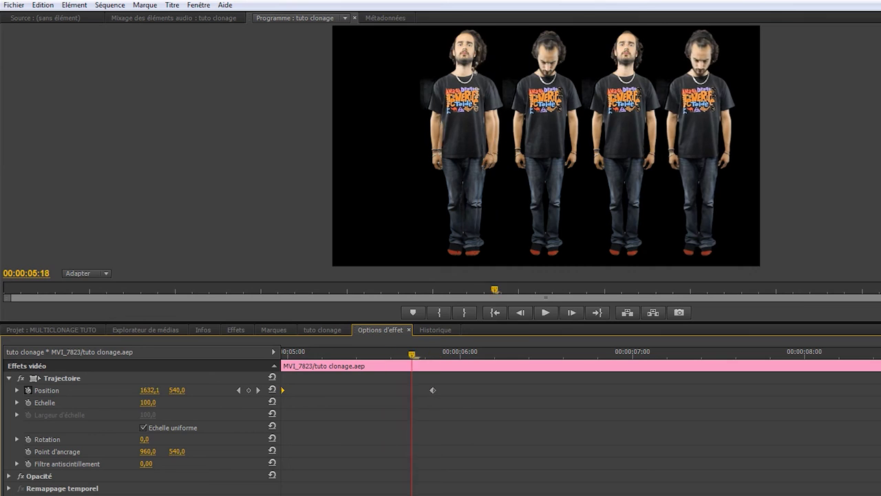
{"action": "key", "text": "l"}
{"action": "key", "text": "k"}
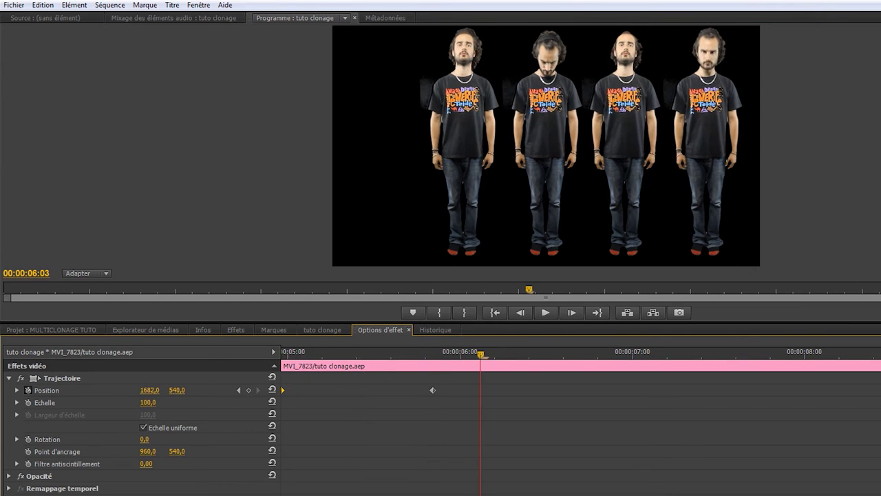
{"action": "key", "text": "k"}
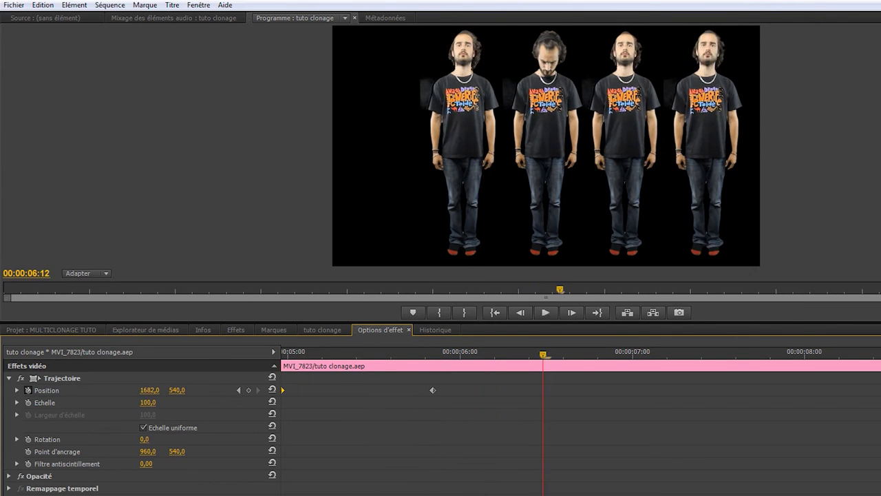
{"action": "left_click", "coordinate": [239, 389]}
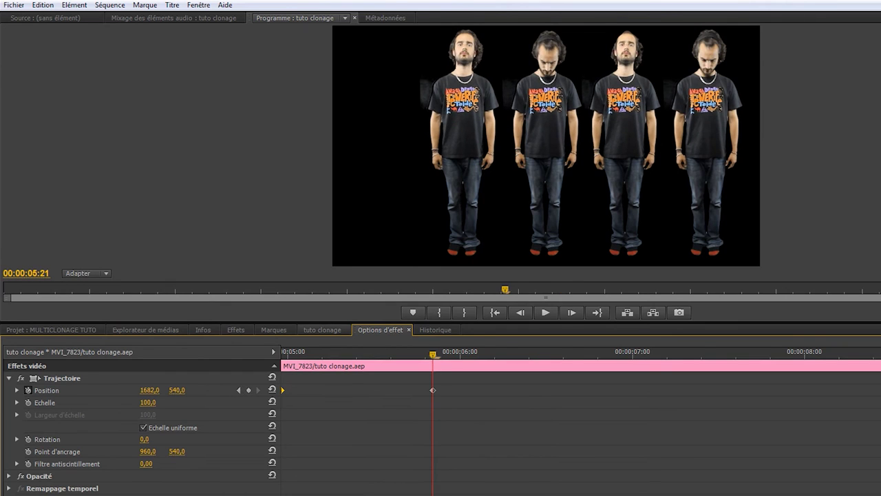
{"action": "left_click", "coordinate": [322, 330]}
{"action": "left_click", "coordinate": [441, 479]}
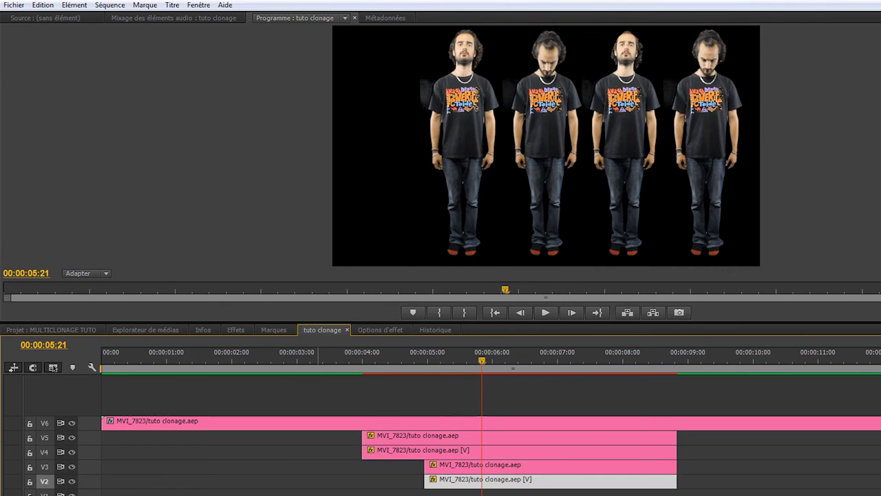
Drag the V2 clone's Position X from 590 to about 227, then return to 00:00:02:23.
{"action": "left_click", "coordinate": [380, 329]}
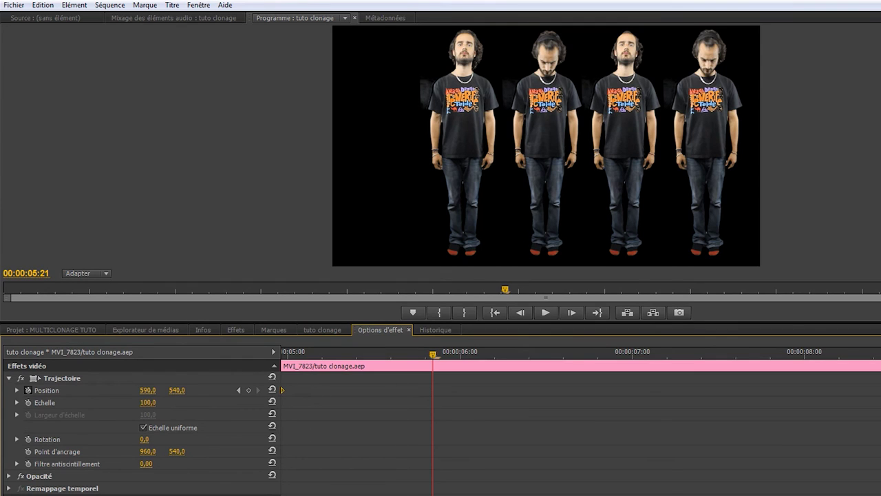
{"action": "left_click_drag", "start_coordinate": [147, 390], "coordinate": [110, 389]}
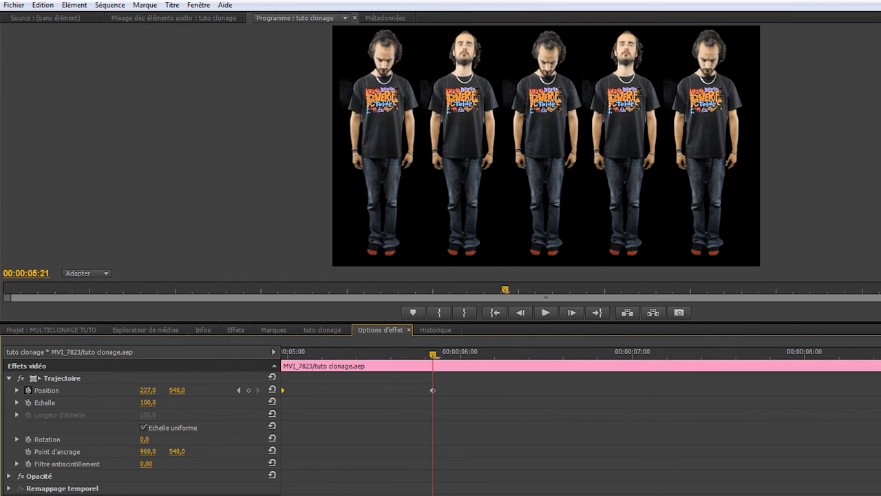
{"action": "left_click", "coordinate": [323, 329]}
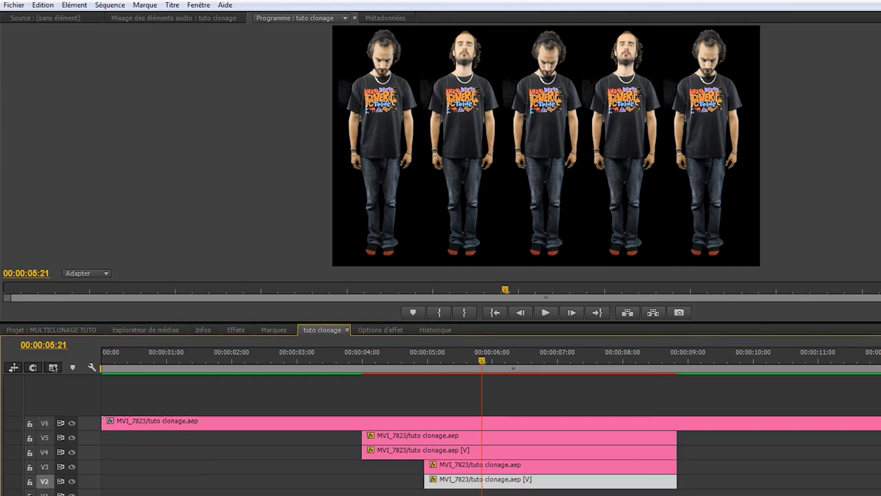
{"action": "left_click", "coordinate": [292, 355]}
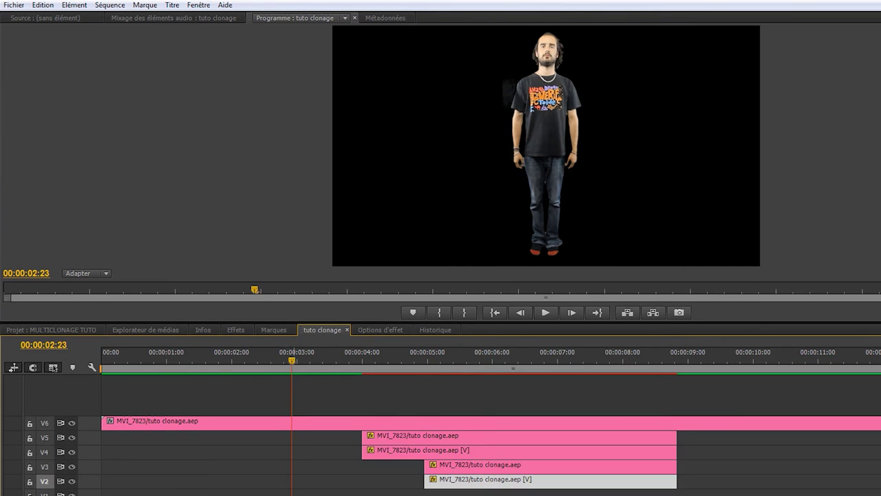
Play through the clones, then return the playhead to 00:00:02:23.
{"action": "key", "text": "space"}
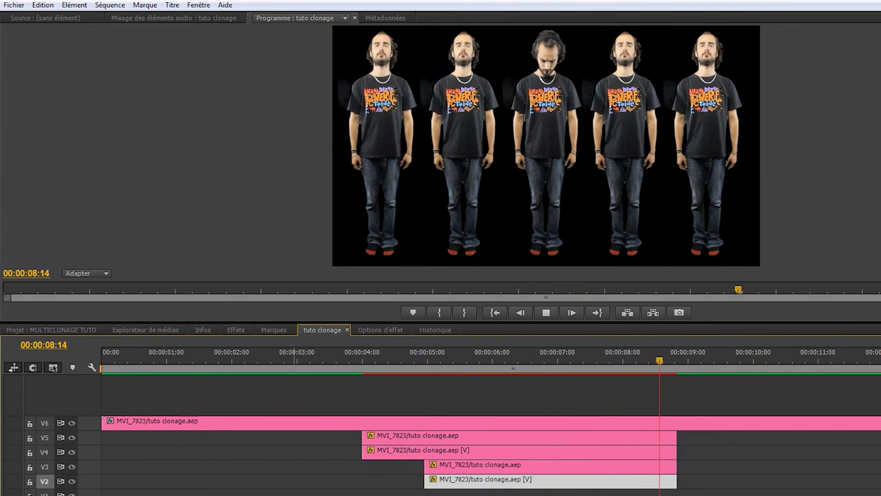
{"action": "key", "text": "space"}
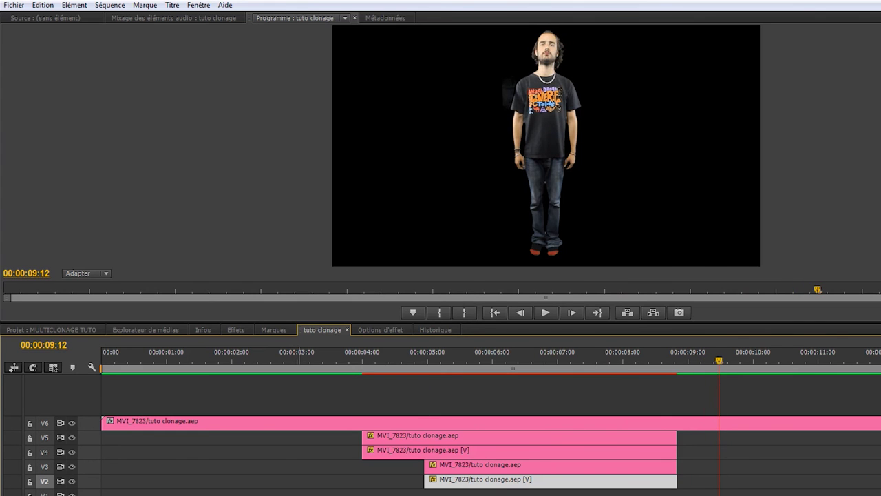
{"action": "left_click", "coordinate": [292, 351]}
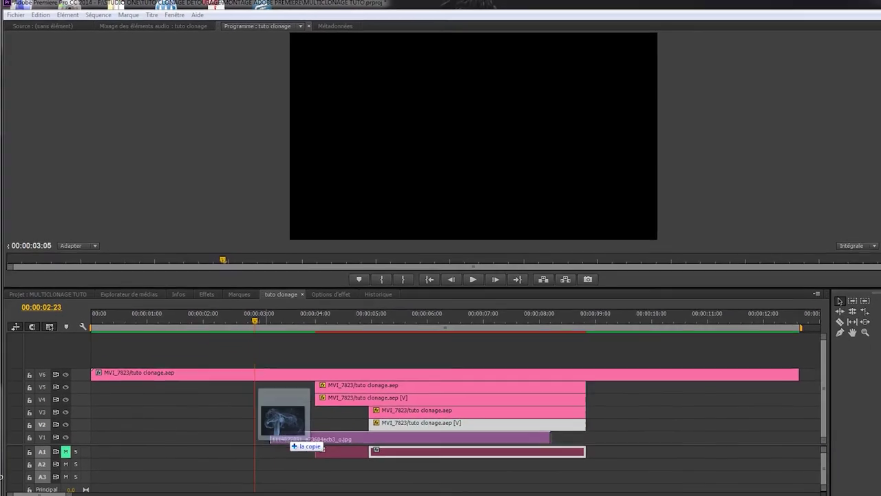
Place the smoke background jpg on V1, trimmed to end with the clone clips, and play it back.
{"action": "left_click_drag", "start_coordinate": [285, 414], "coordinate": [268, 418]}
{"action": "key", "text": "minus"}
{"action": "mouse_move", "coordinate": [448, 406]}
{"action": "left_mouse_down"}
{"action": "mouse_move", "coordinate": [358, 407]}
{"action": "mouse_move", "coordinate": [369, 408]}
{"action": "left_mouse_up"}
{"action": "left_click_drag", "start_coordinate": [234, 298], "coordinate": [339, 298]}
{"action": "key", "text": "space"}
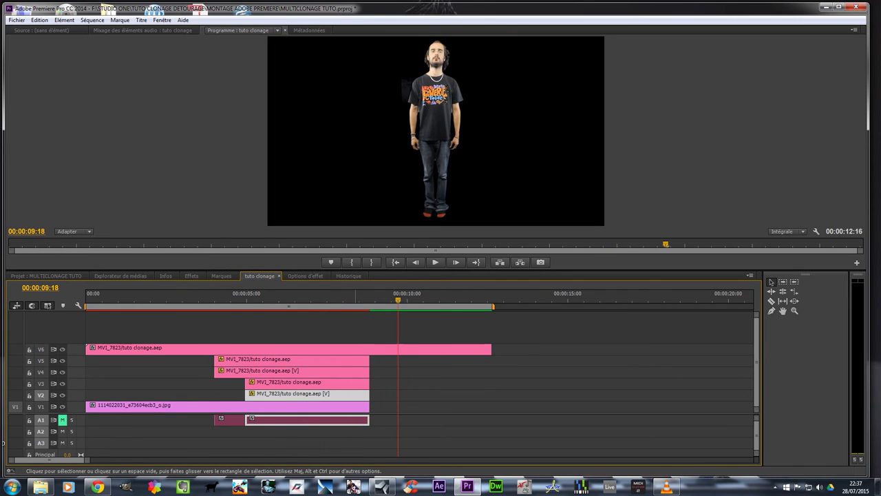
Select every clip in the sequence and render previews with Séquence > Rendu de la sélection.
{"action": "key", "text": "ctrl+a"}
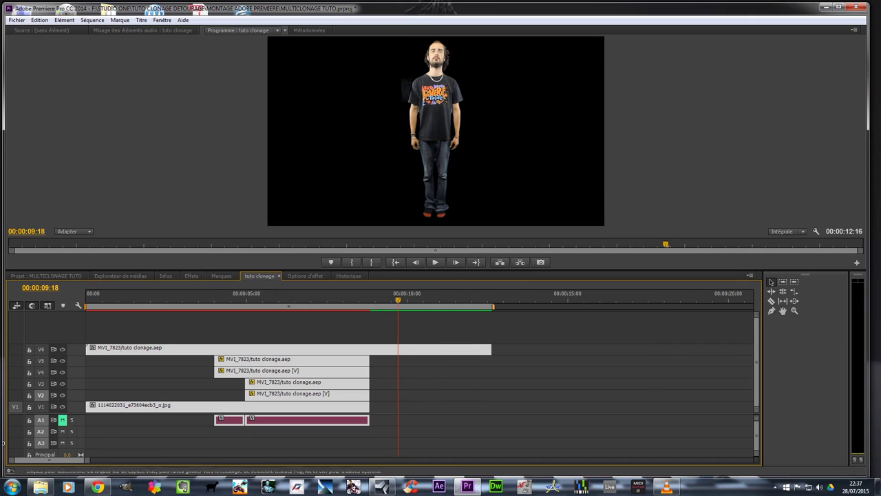
{"action": "key", "text": "alt+s"}
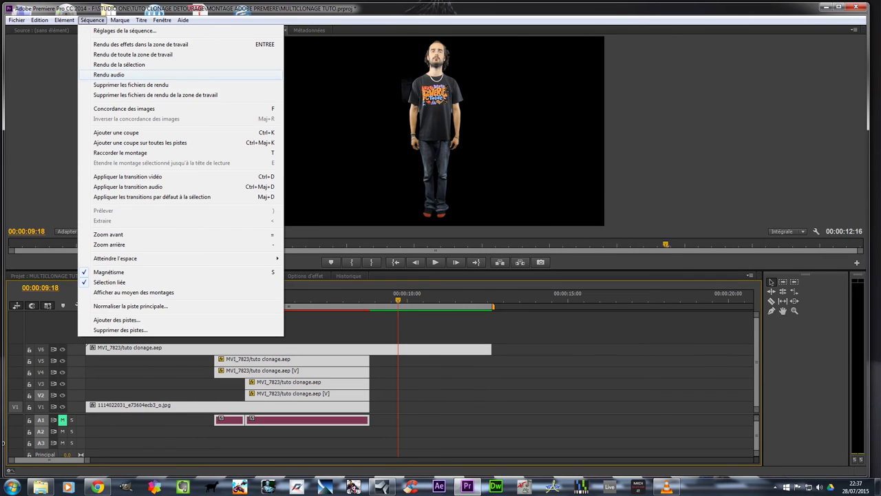
{"action": "key", "text": "Up"}
{"action": "key", "text": "Return"}
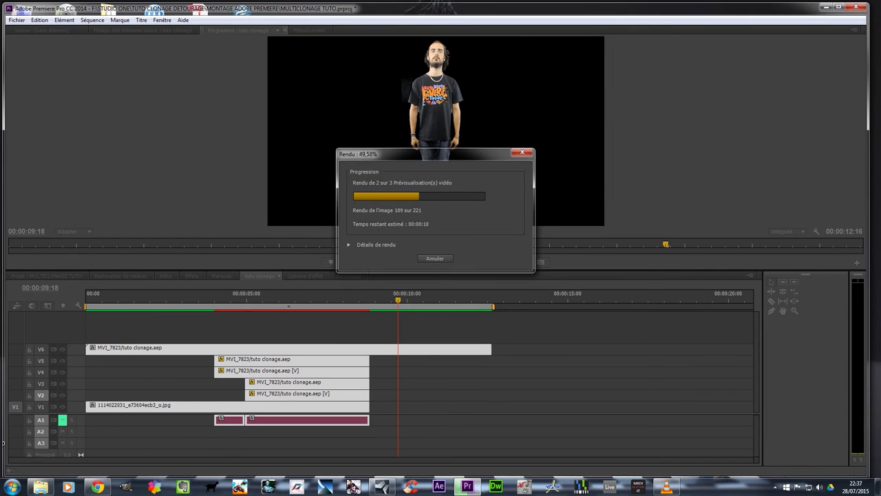